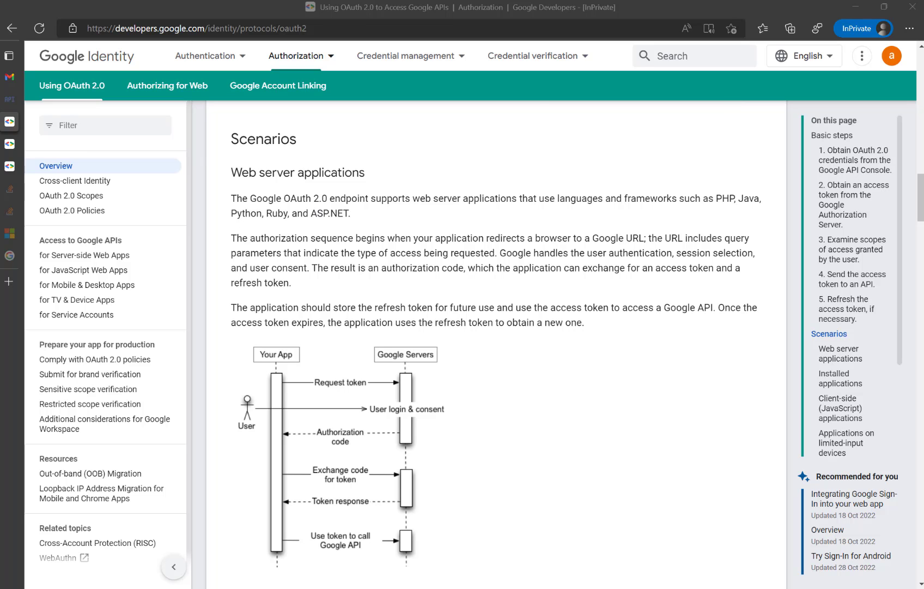
Step: Bring up the Google Cloud console page for the web application Client ID and its redirect URIs
left_click(11, 99)
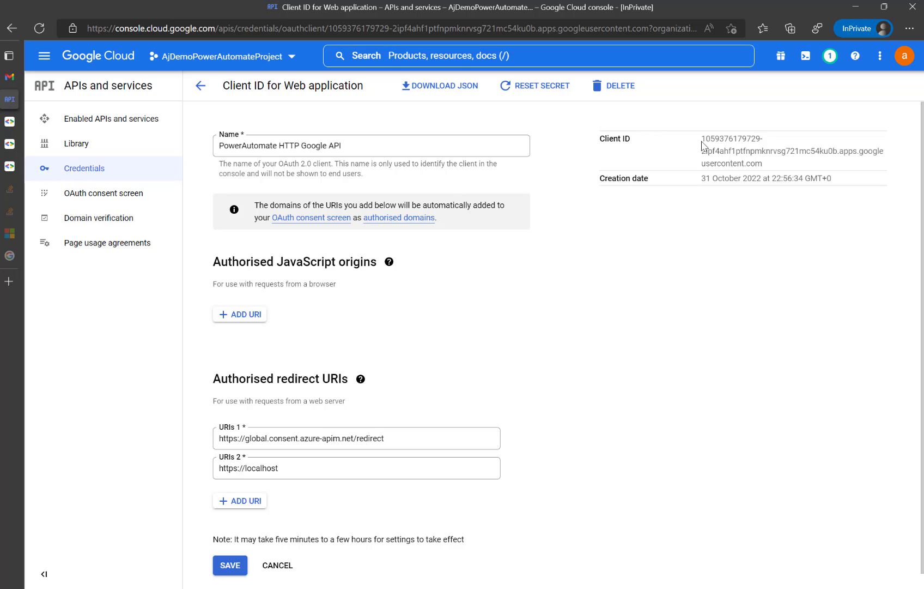
Step: Copy the web client's Client ID and return to Postman's Get Code request
left_click_drag(703, 137, 802, 158)
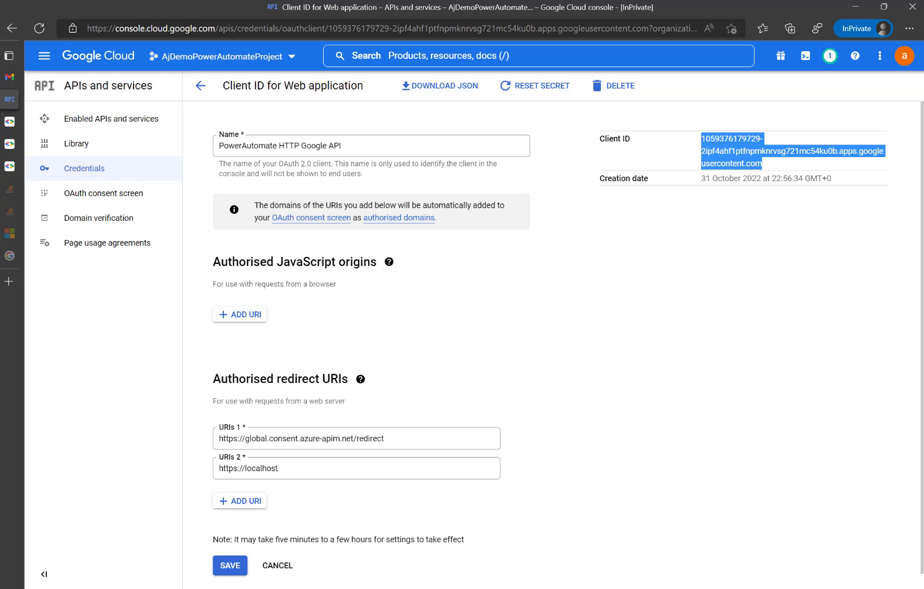
key("alt+Tab")
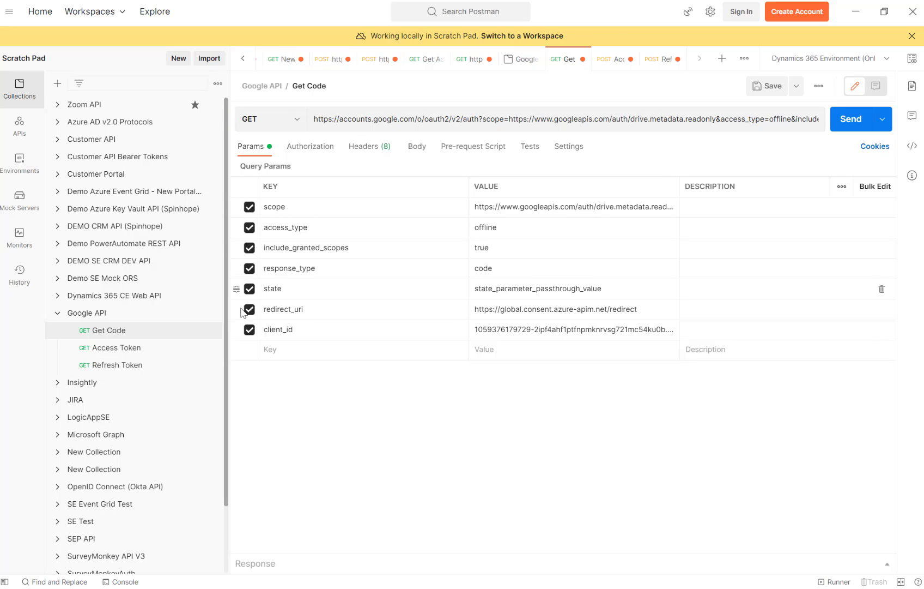
Step: Verify client_id and redirect_uri, then copy the full Get Code authorization URL and minimise Postman
double_click(532, 330)
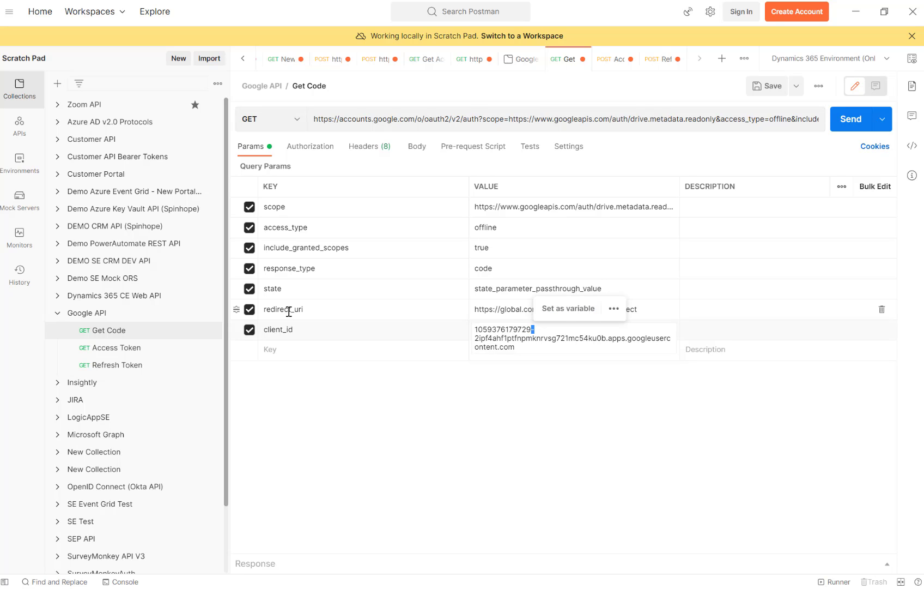
left_click(505, 309)
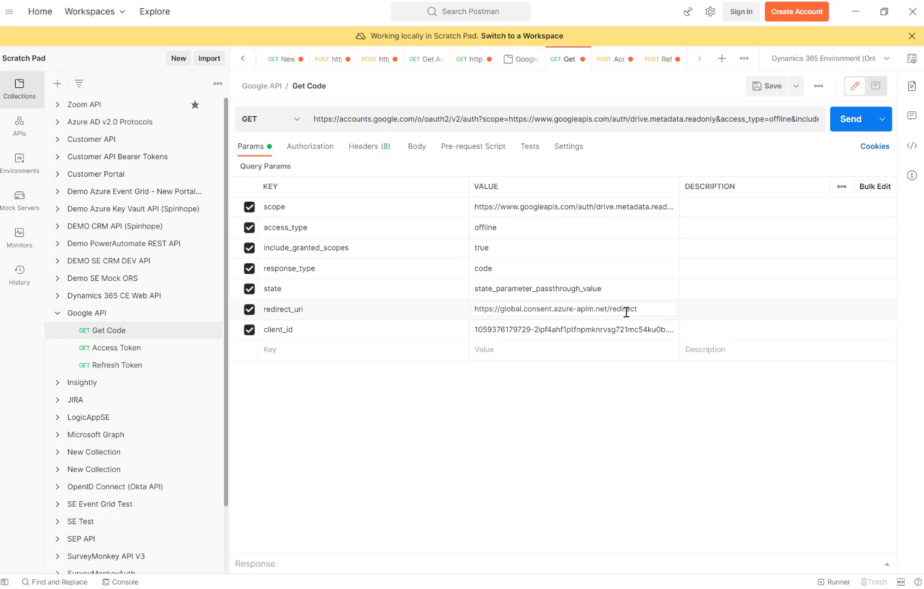
left_click_drag(642, 309, 458, 314)
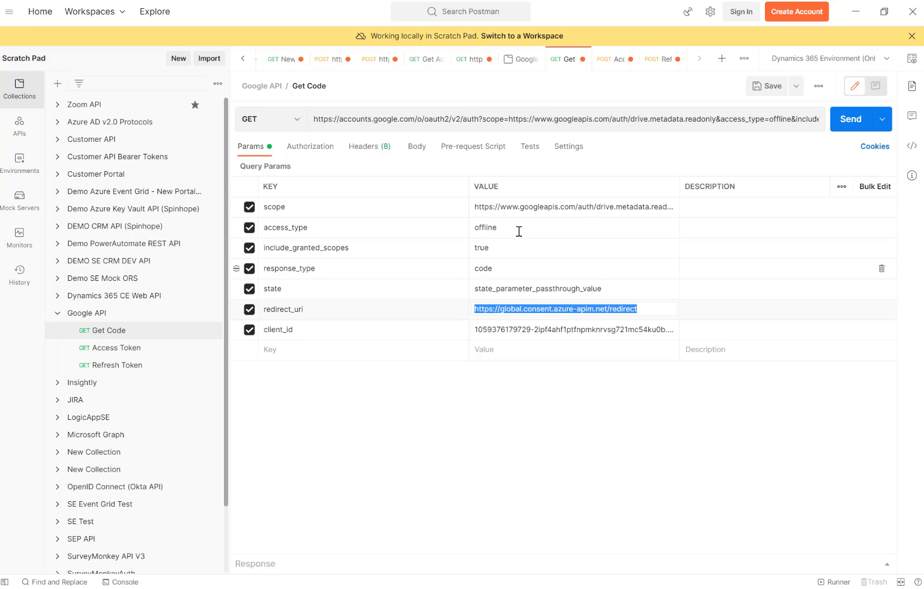
left_click(507, 126)
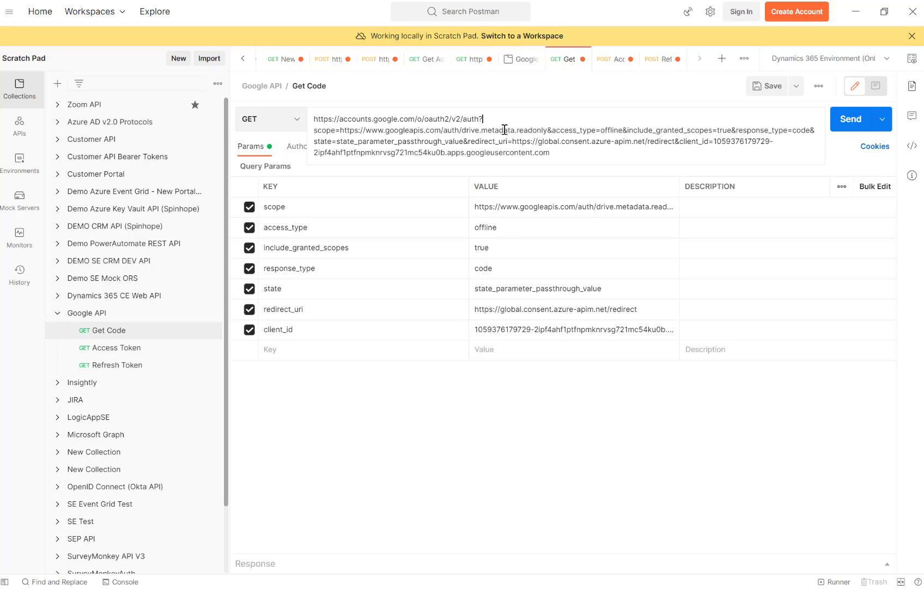
triple_click(504, 129)
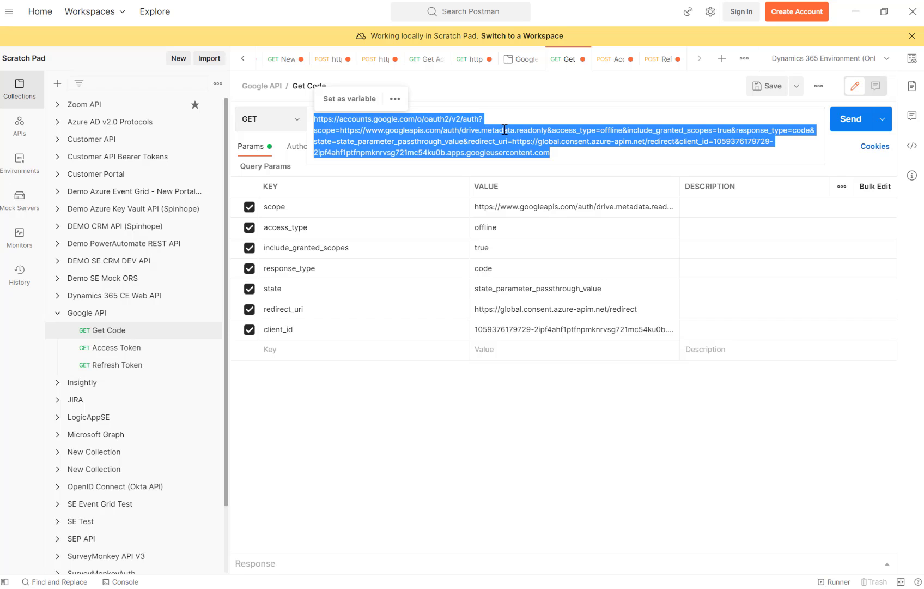
left_click(858, 11)
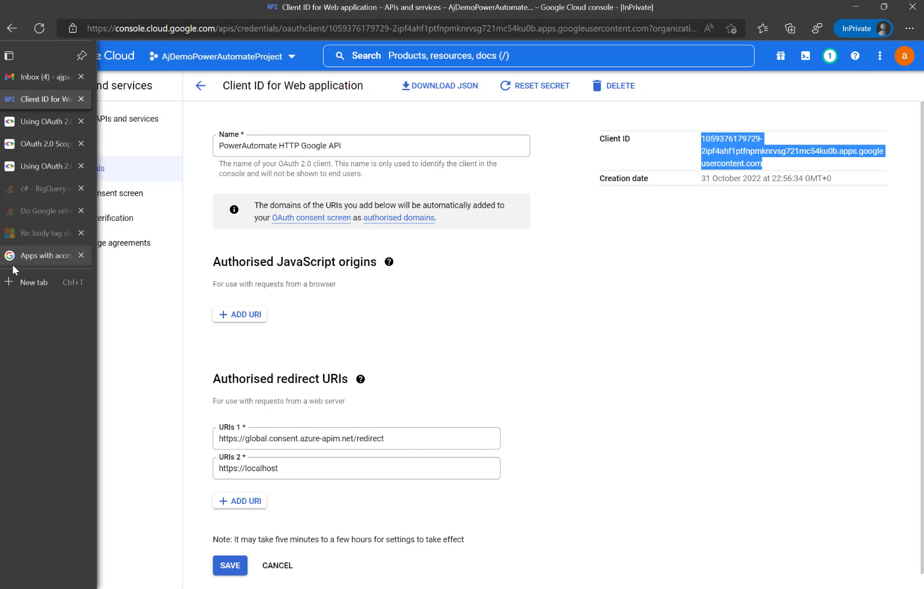
Step: Load the copied Google authorization URL in a new browser tab
left_click(37, 256)
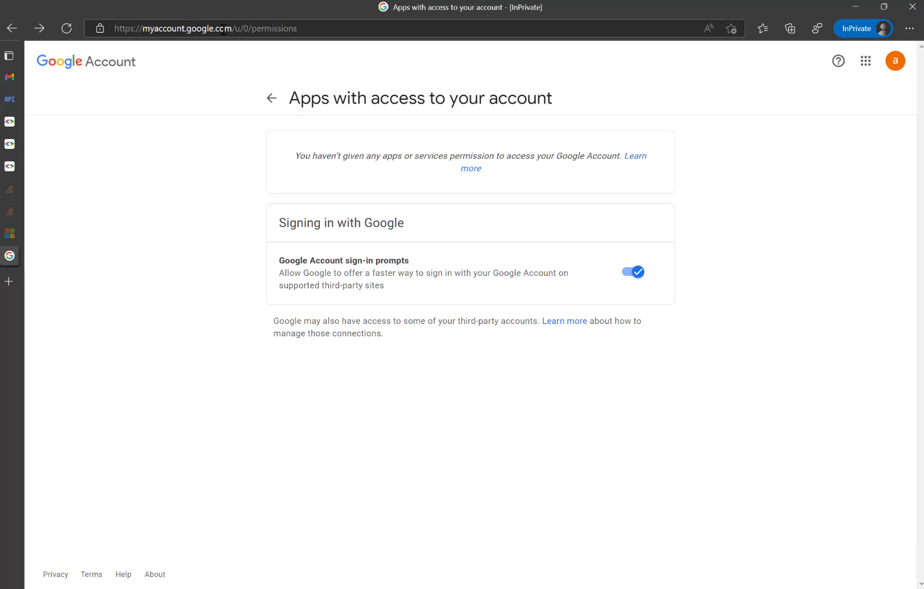
left_click(9, 280)
key("ctrl+v")
key("Return")
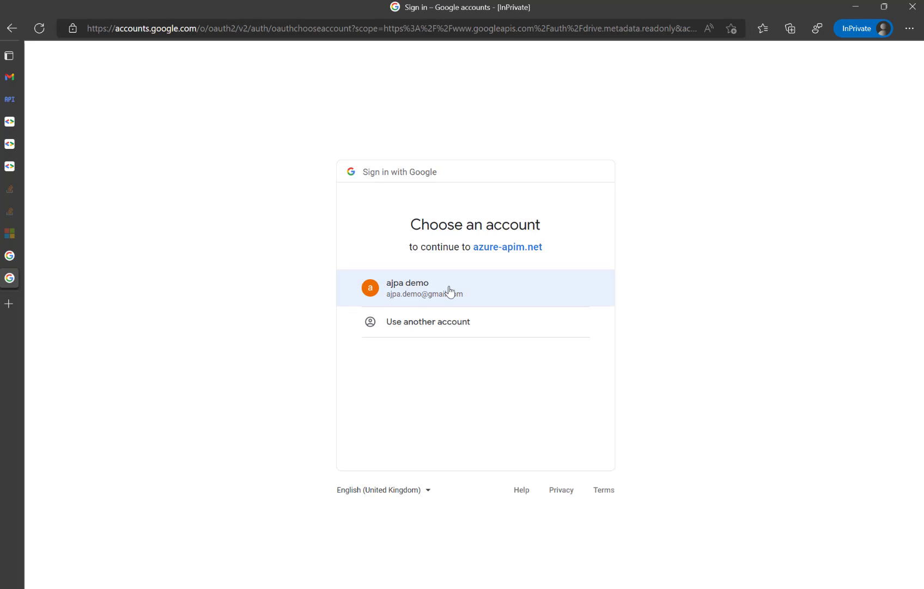
Step: Sign in with the demo account, bypass the unverified-app warning, and grant Drive file access
mouse_move(21, 133)
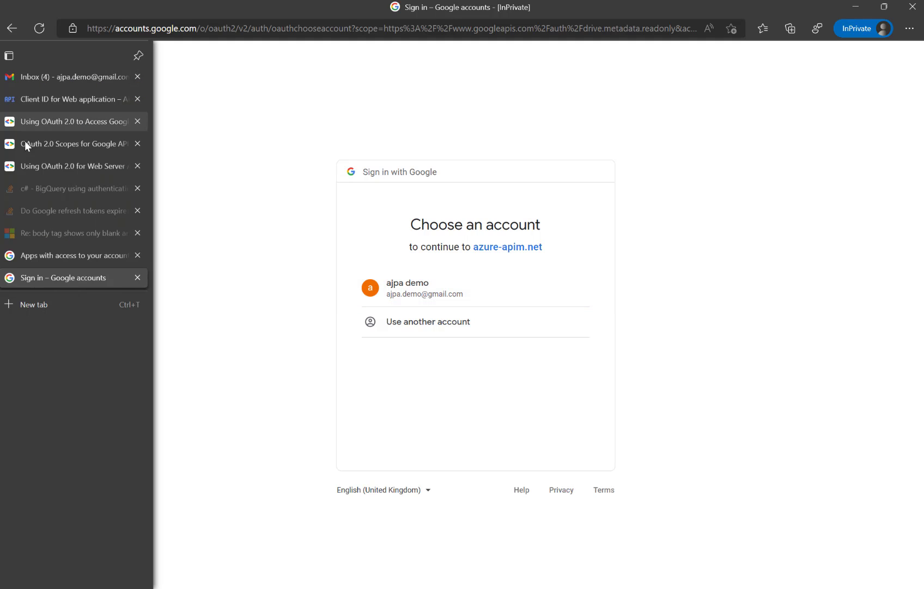
left_click(35, 164)
left_click(36, 122)
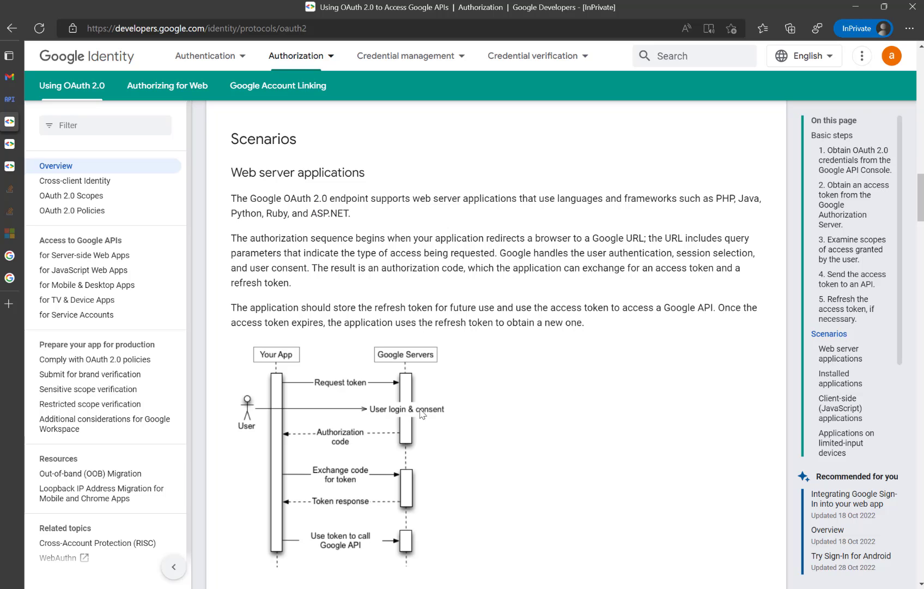
mouse_move(25, 277)
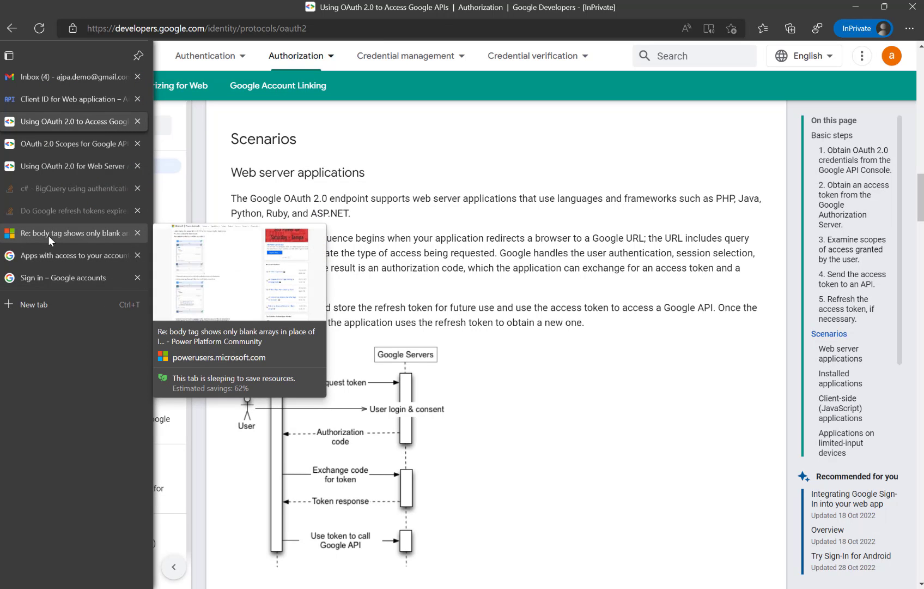
left_click(73, 283)
left_click(408, 288)
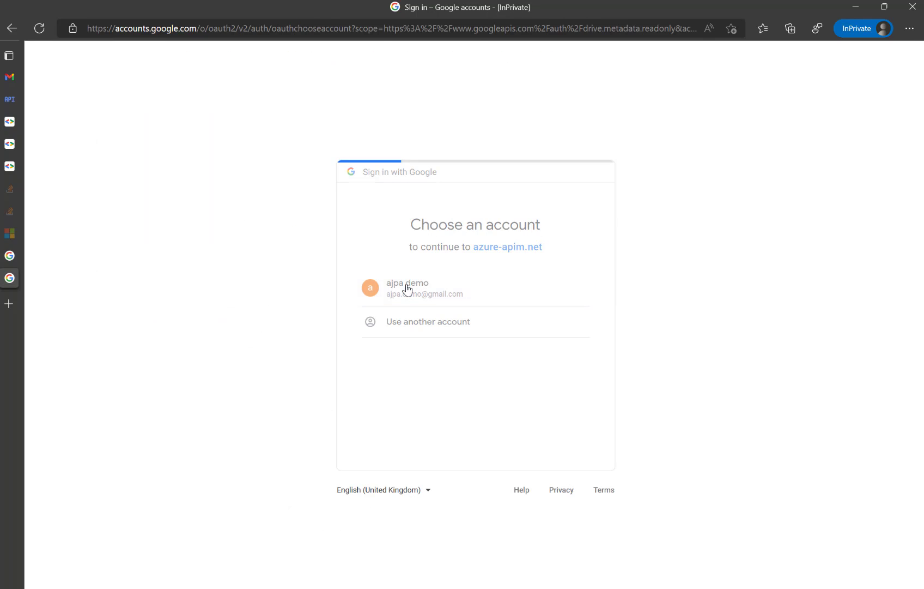
left_click(294, 296)
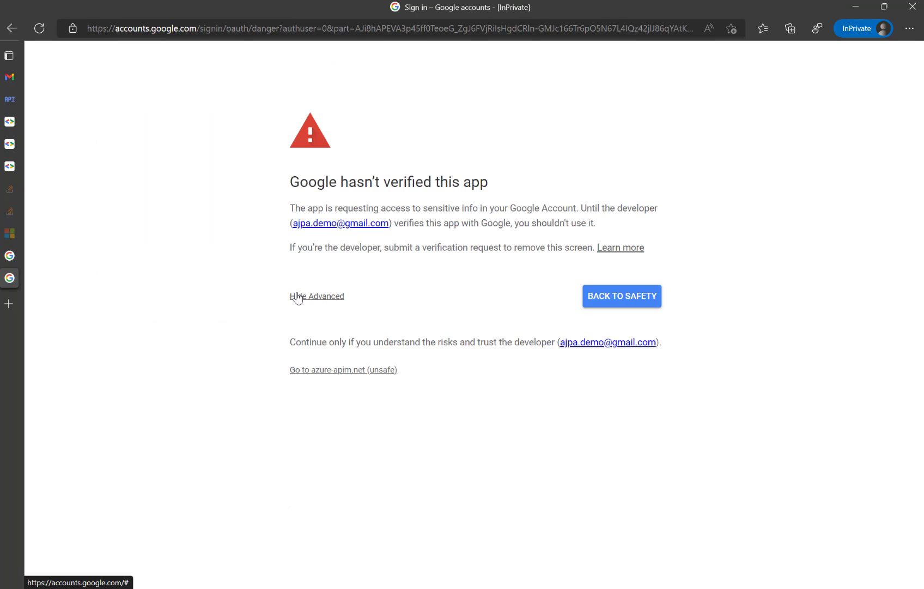
left_click(350, 371)
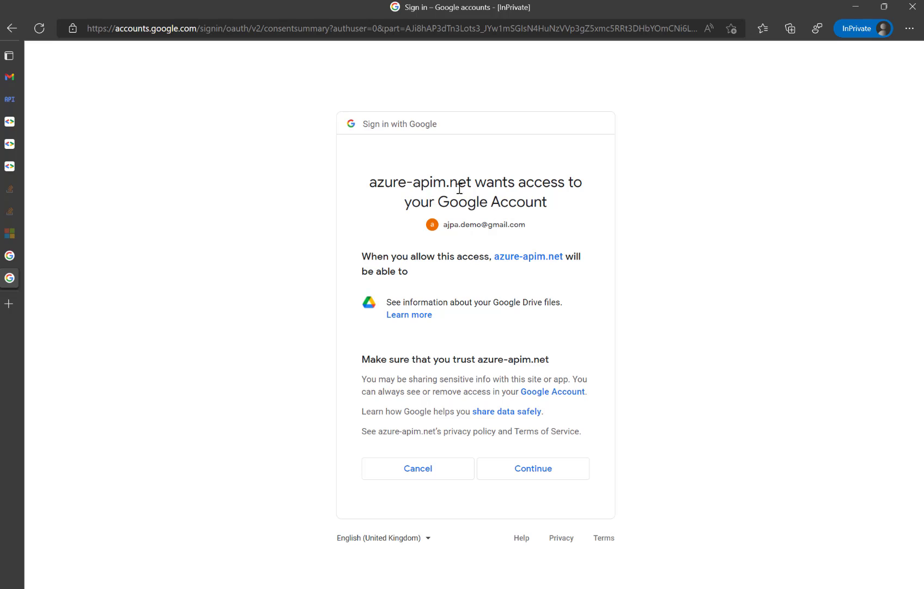
left_click(539, 472)
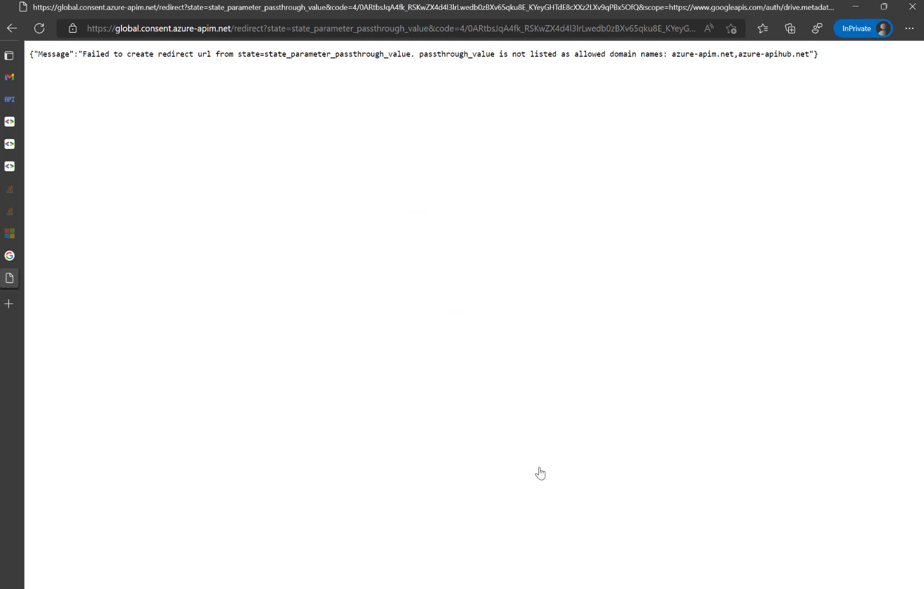
Step: Copy the redirect URL containing the code and paste it into a new Notepad window
left_click(460, 27)
key("ctrl+c")
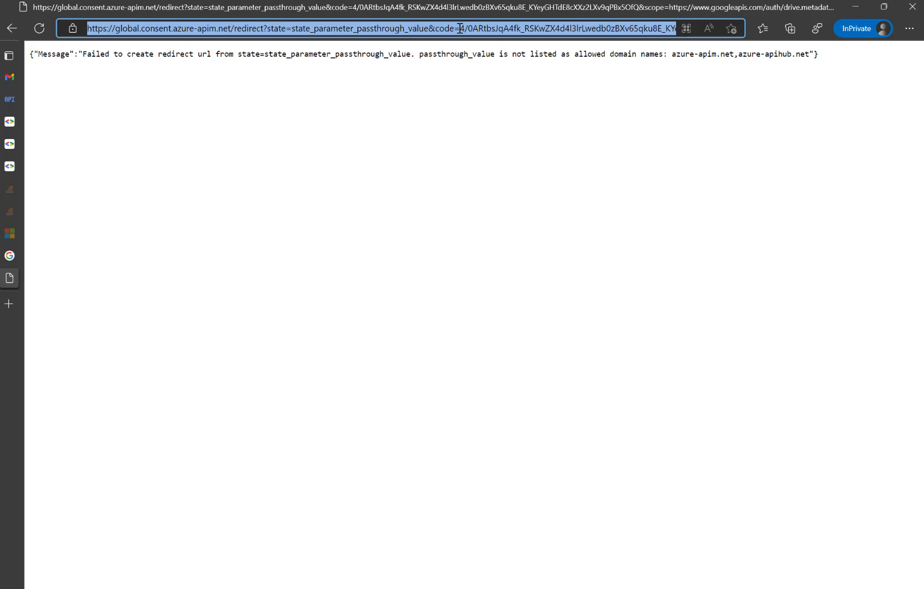
key("alt+Tab")
key("alt+Tab")
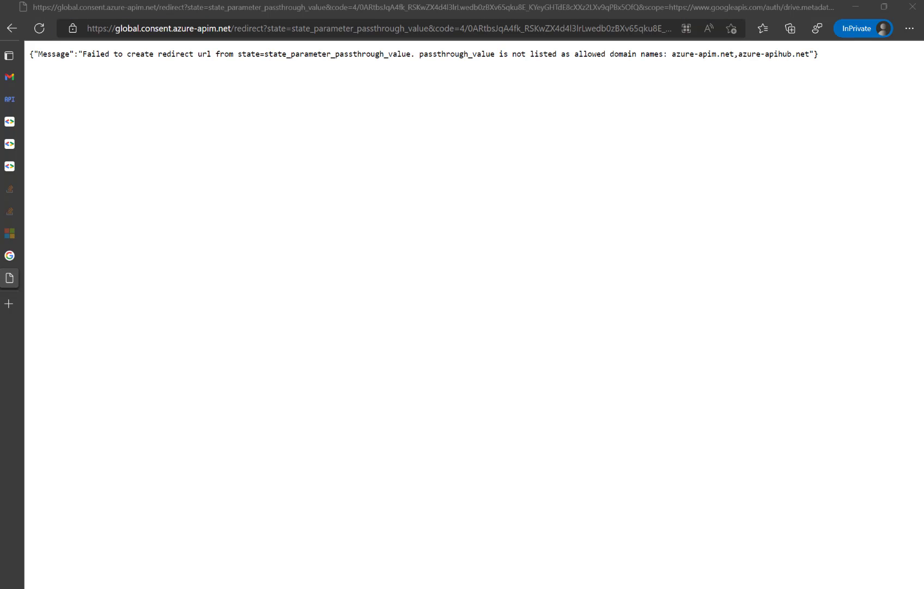
key("super+r")
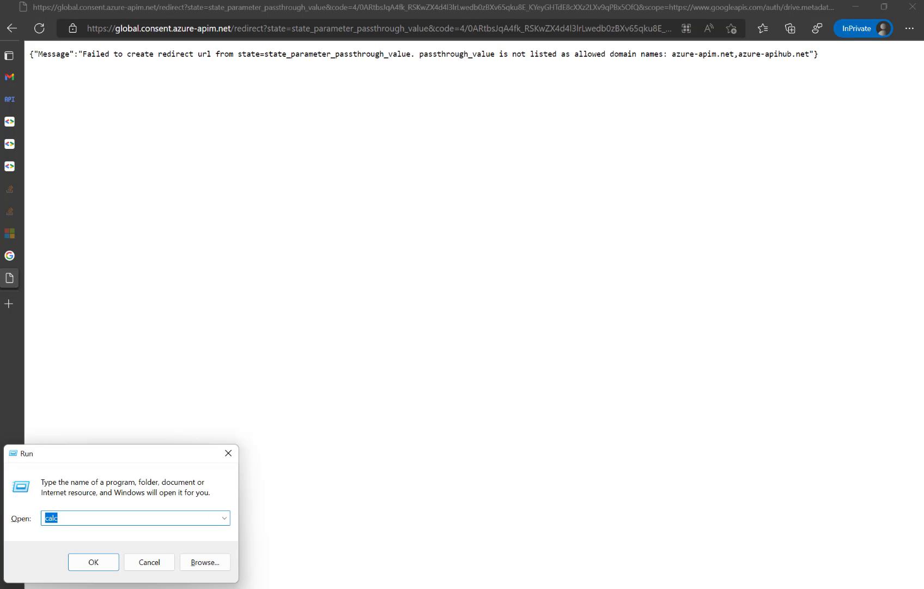
type("notepad")
key("Return")
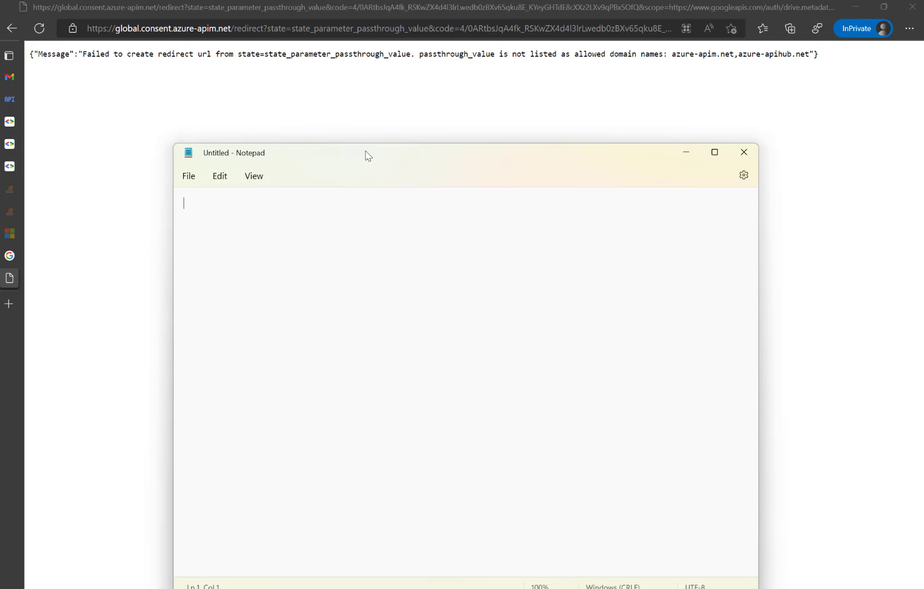
left_click_drag(398, 155, 342, 155)
key("ctrl+v")
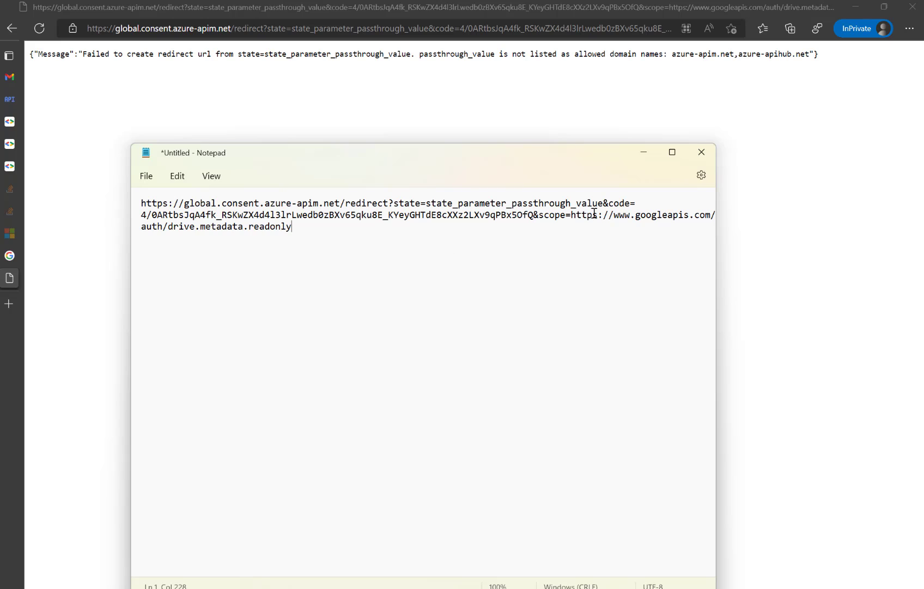
Step: Copy the authorization code out of the URL and paste it on its own line
left_click(142, 213)
left_click(536, 217, "shift")
key("ctrl+c")
left_click(326, 230)
key("Return")
key("Return")
key("Return")
key("Return")
key("ctrl+v")
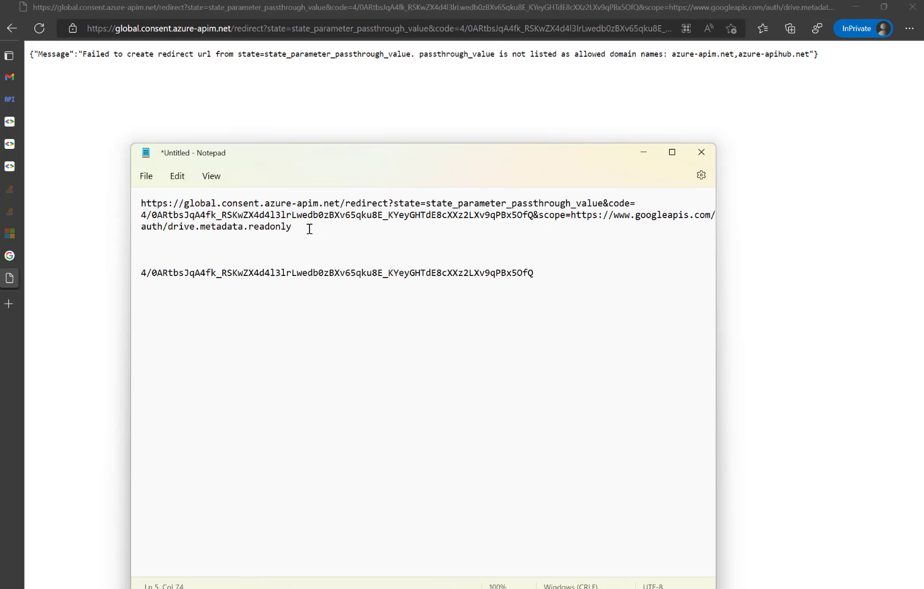
Step: Fix the code's '4/' prefix and clean up the extra characters and empty line
left_click(154, 272)
type("4")
type("%")
key("BackSpace")
type("/")
key("BackSpace")
key("BackSpace")
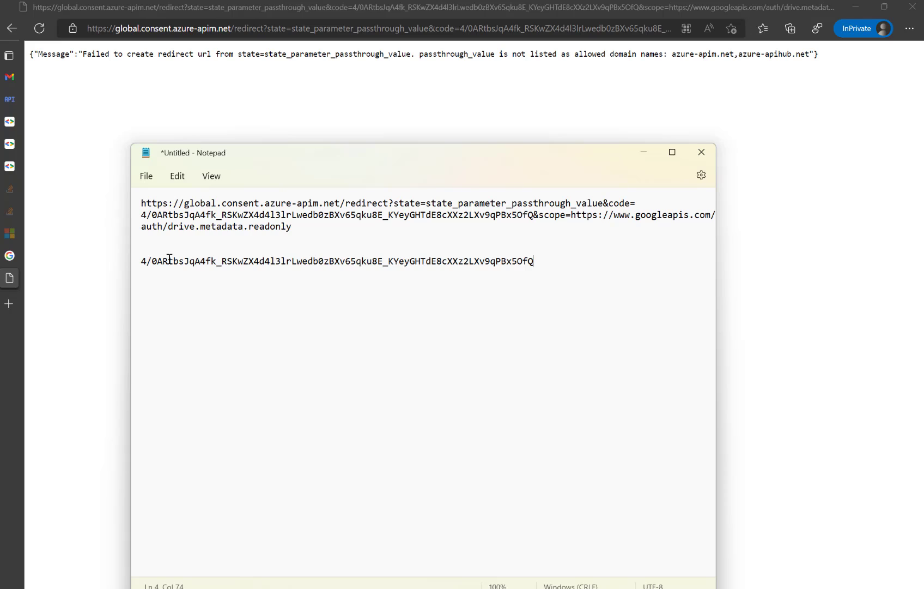
key("Up")
key("Down")
key("shift+End")
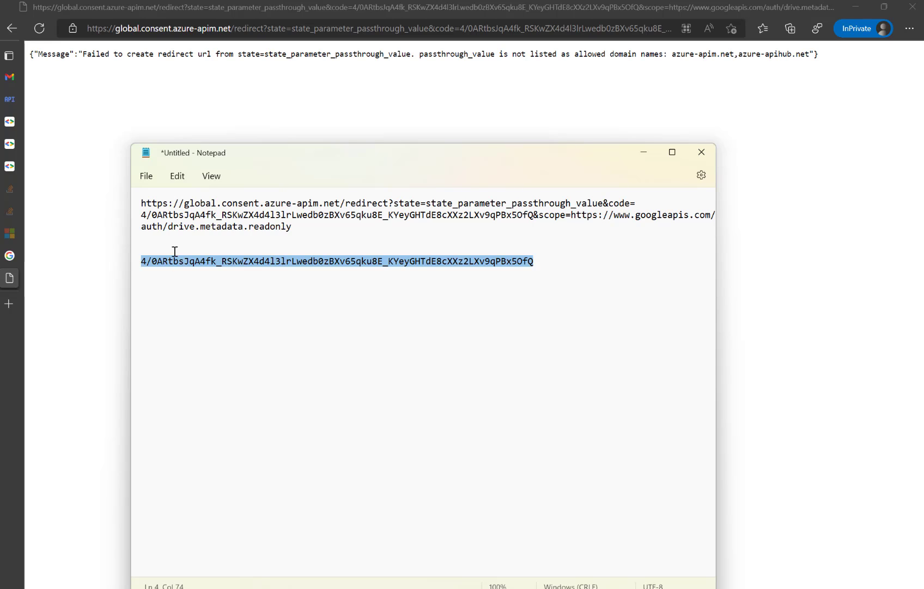
Step: Add a 'Code' label line above the authorization code and return to Postman
left_click(177, 250)
type("Code")
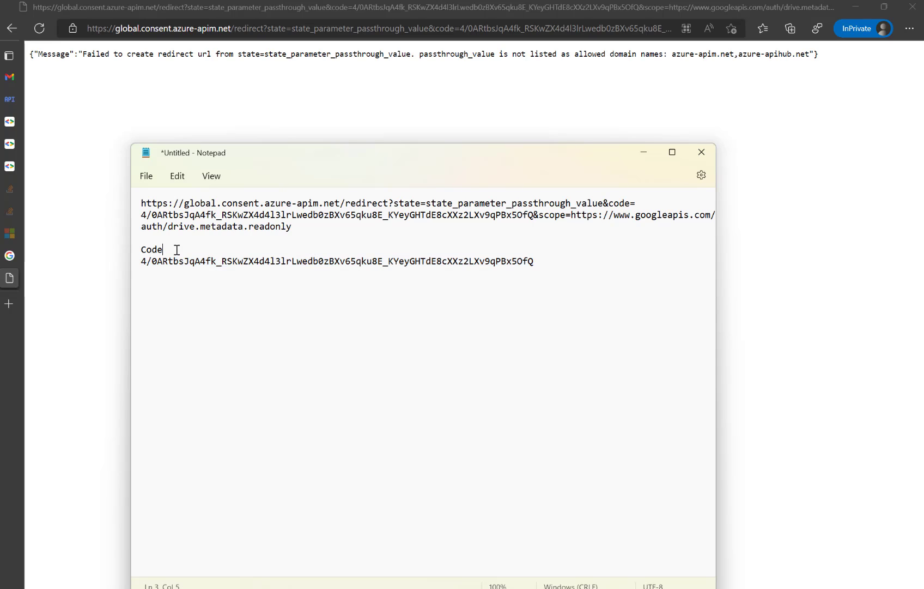
key("Return")
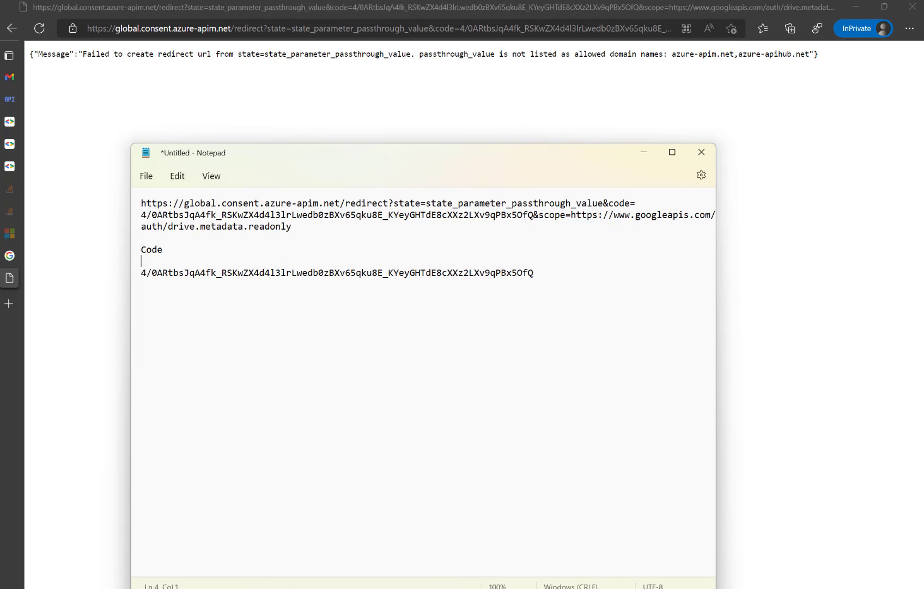
key("alt+Tab")
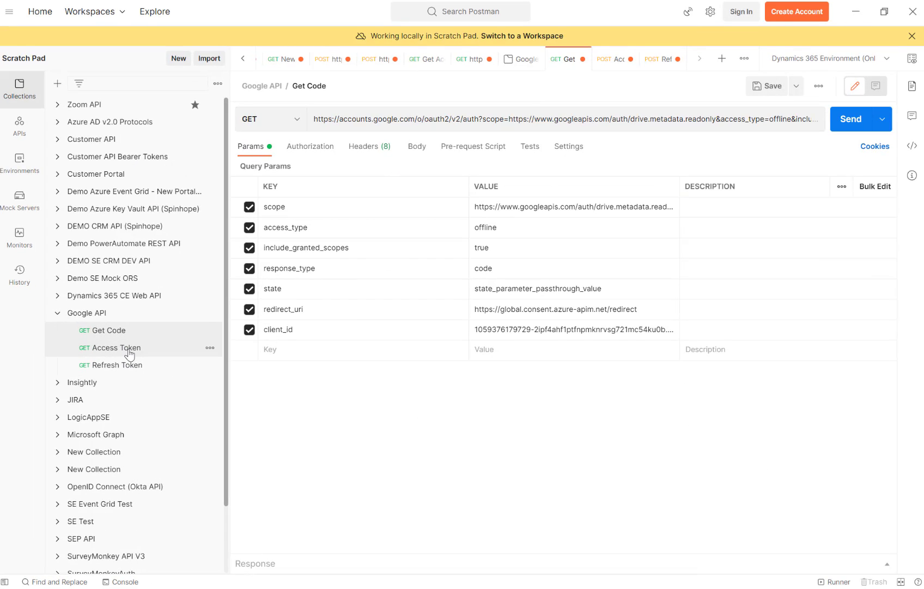
Step: Paste the new authorization code over the old code in the Access Token request body
left_click(128, 351)
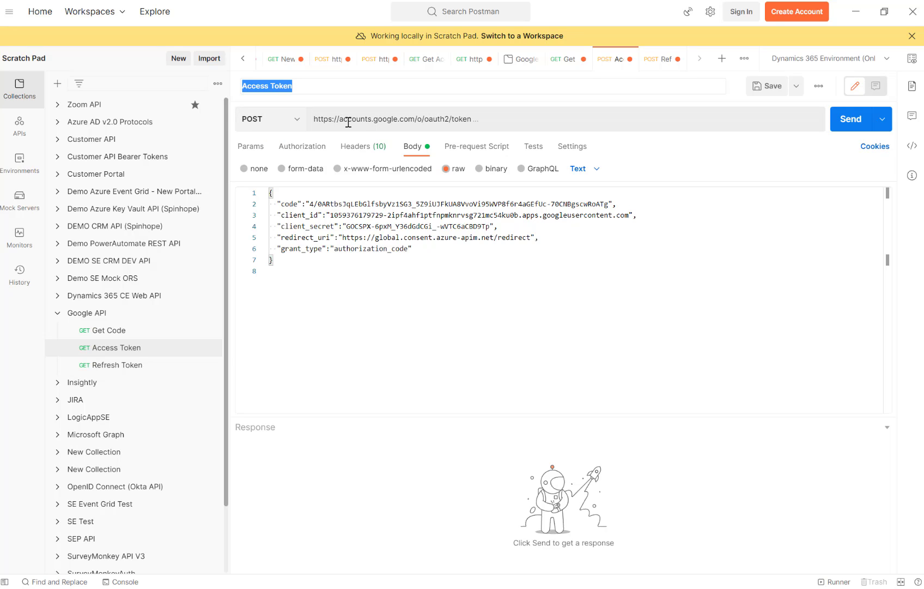
left_click(500, 118)
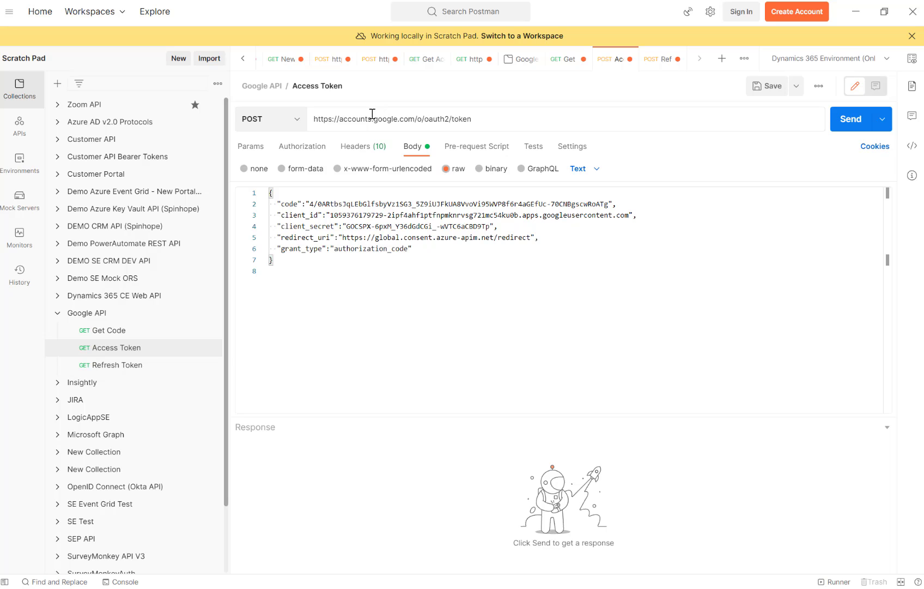
left_click(289, 203)
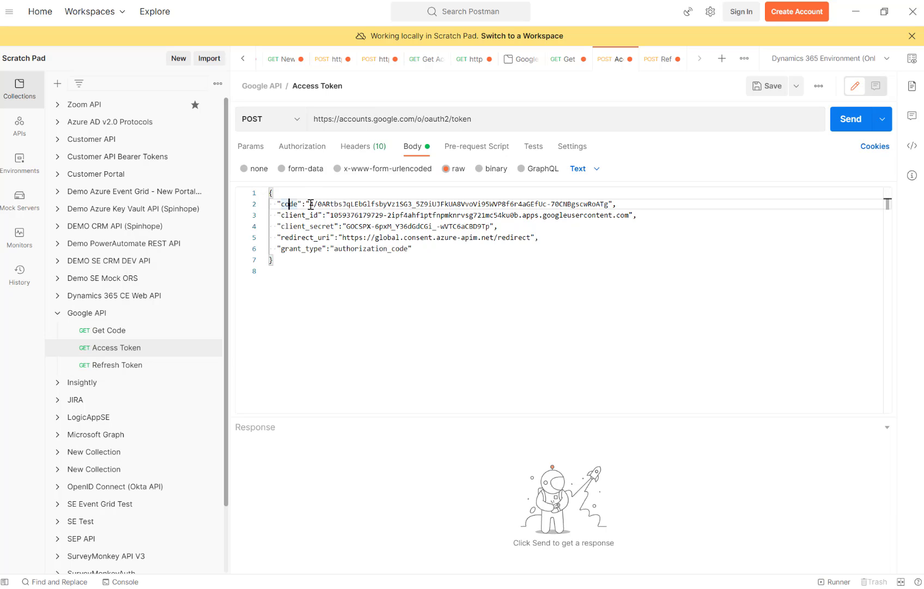
left_click_drag(309, 204, 609, 204)
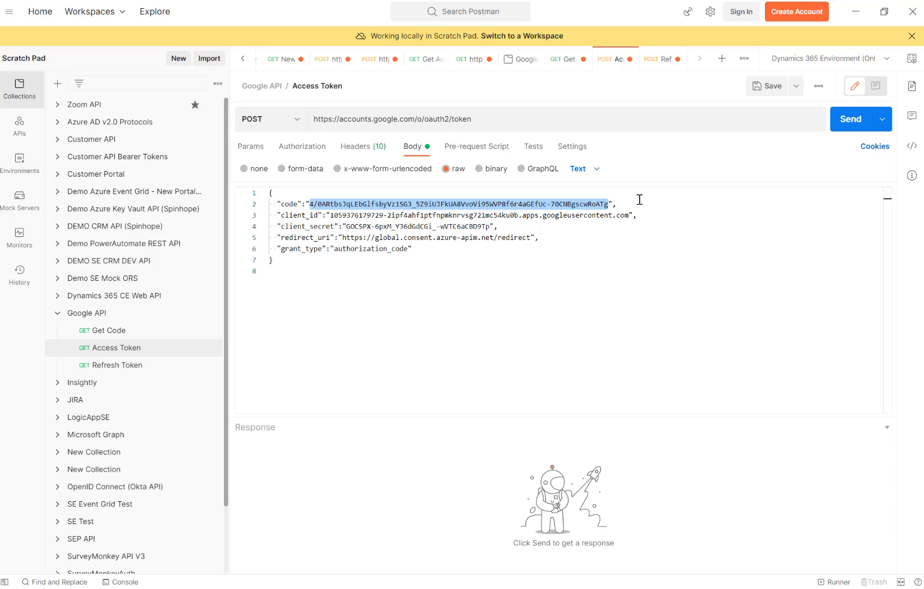
key("ctrl+v")
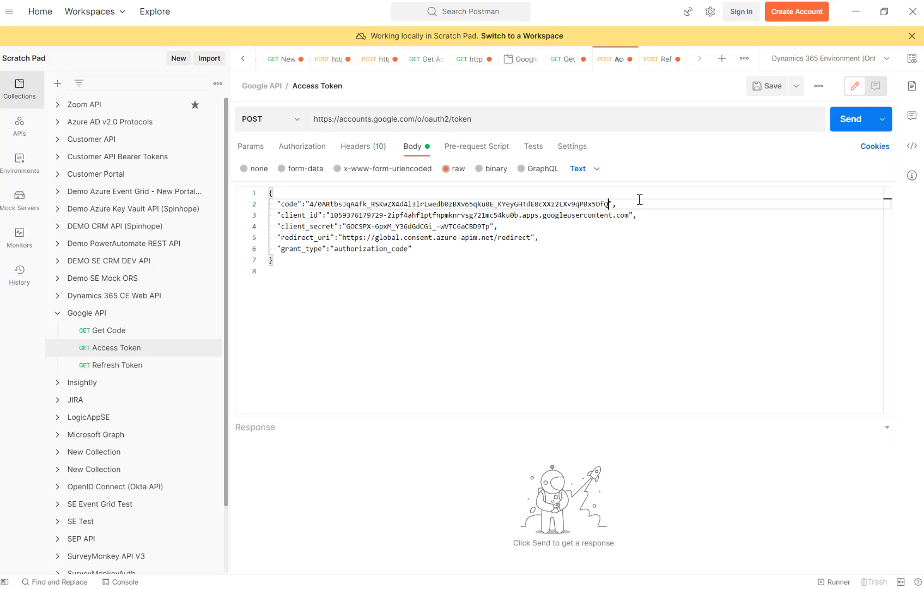
double_click(375, 215)
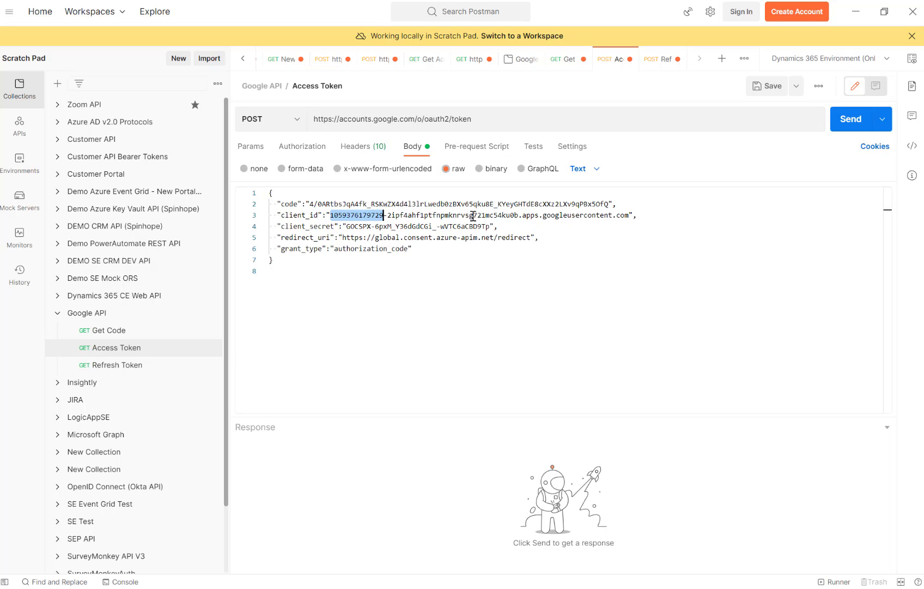
left_click(860, 16)
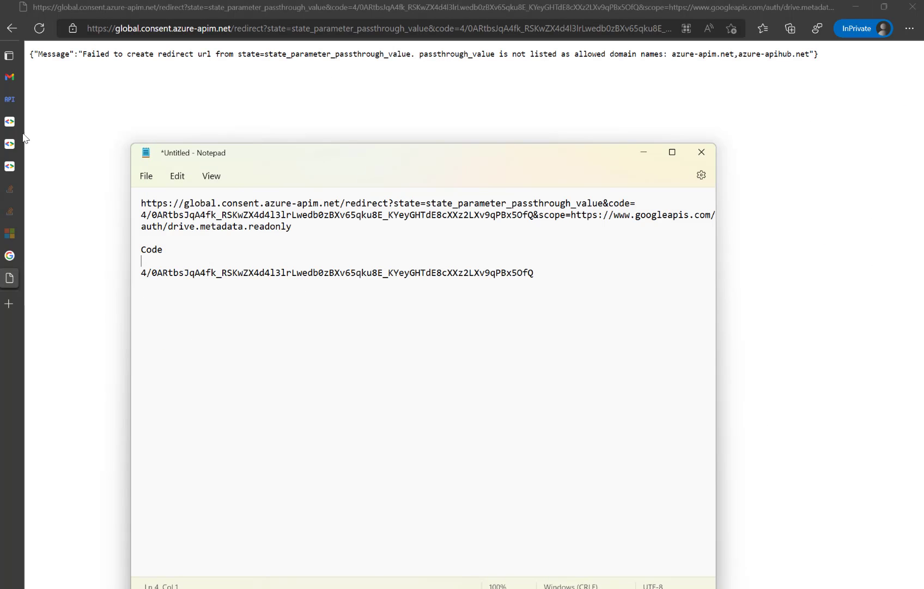
Step: Compare the Cloud Console web client's Client ID against Postman's Access Token request
left_click(18, 103)
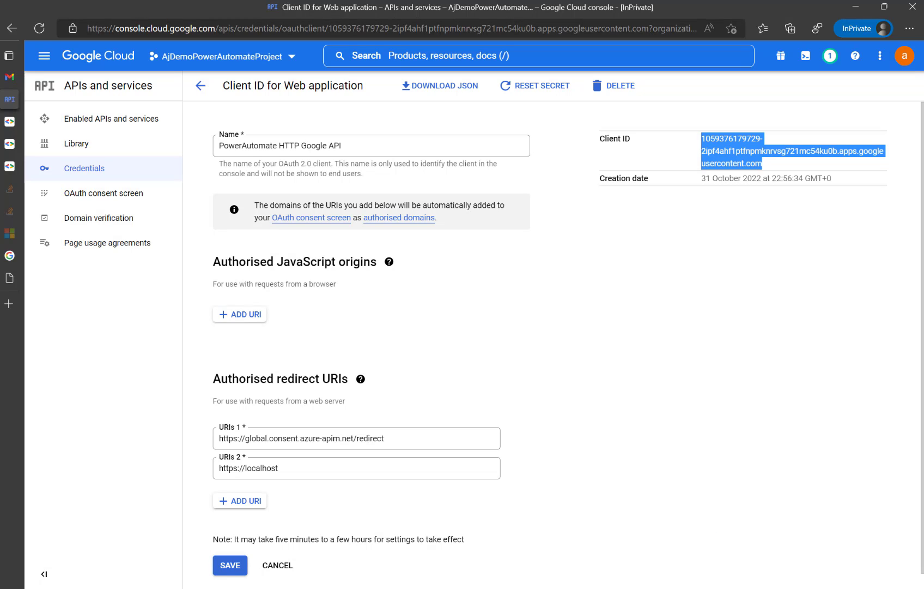
key("alt+Tab")
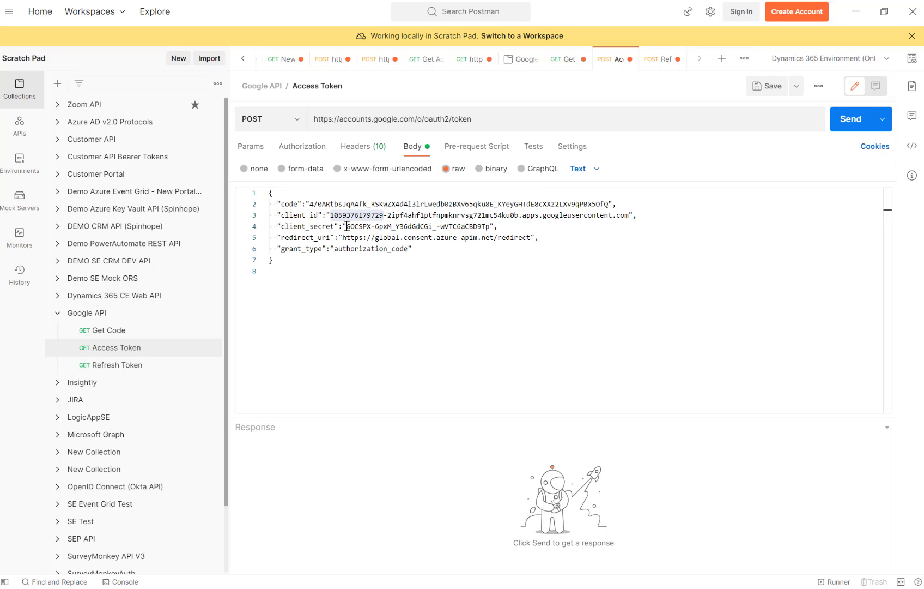
left_click(855, 11)
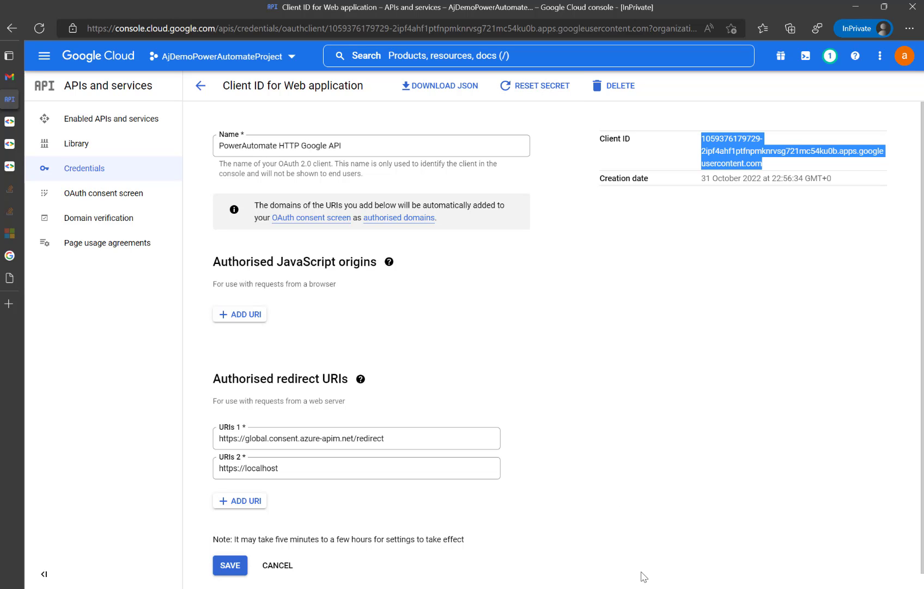
left_click(703, 532)
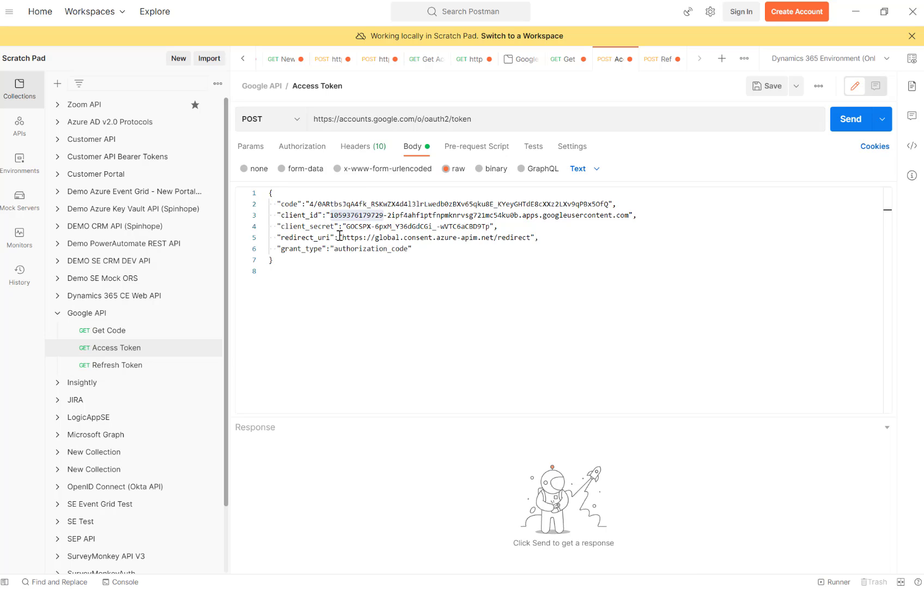
Step: Check the redirect_uri and authorization_code grant type, then send the token exchange request
left_click_drag(342, 238, 531, 237)
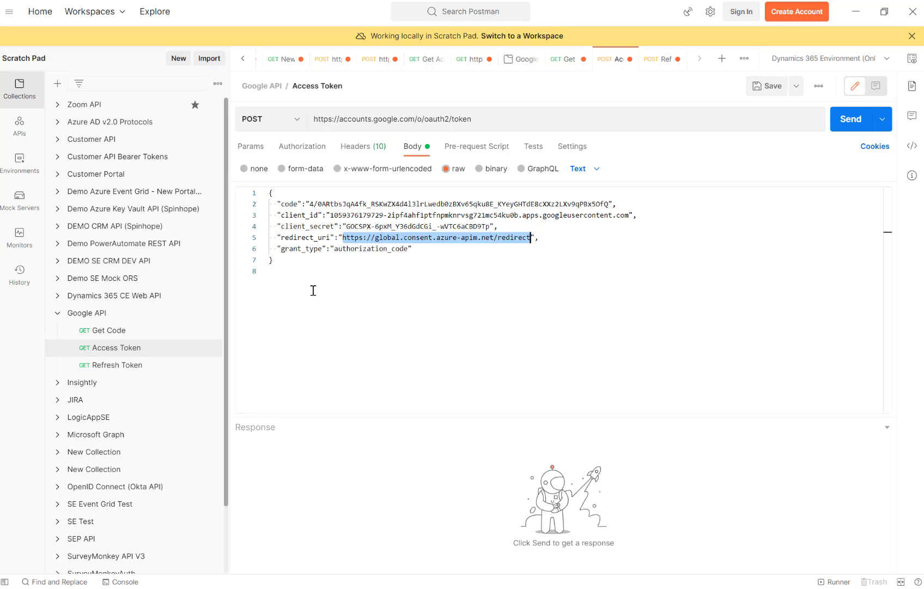
double_click(362, 251)
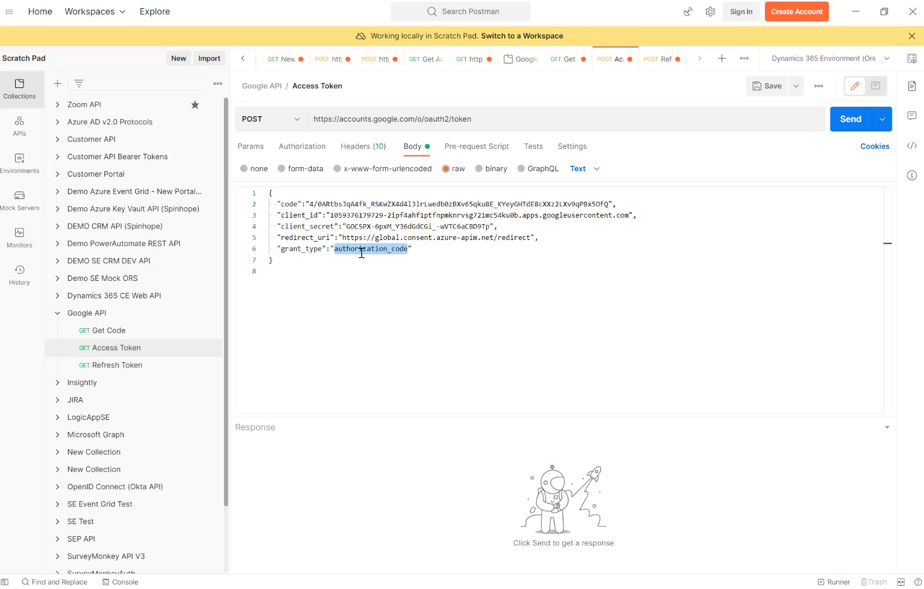
left_click(850, 127)
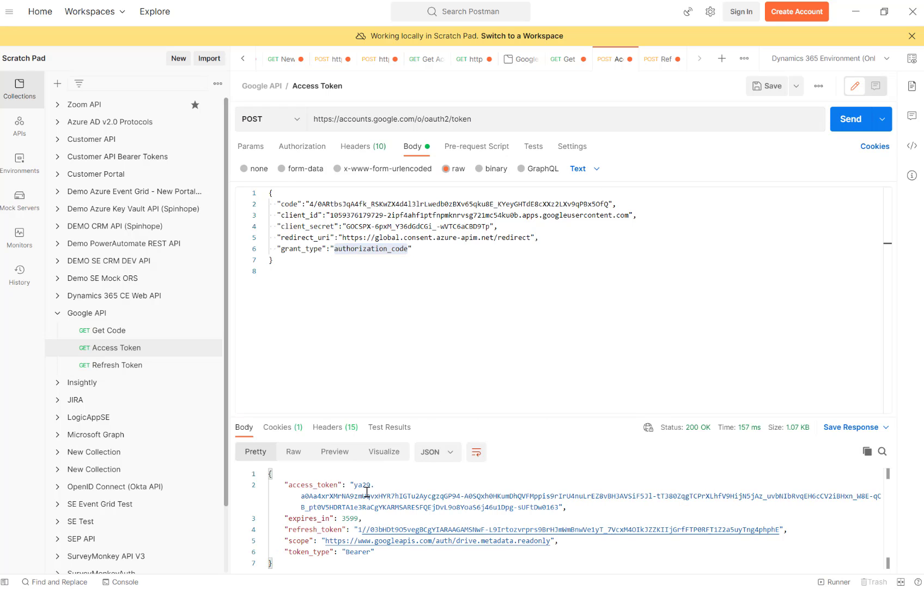
Step: Highlight the returned access_token and the expires_in value of 3599
left_click(297, 485)
left_click(289, 518)
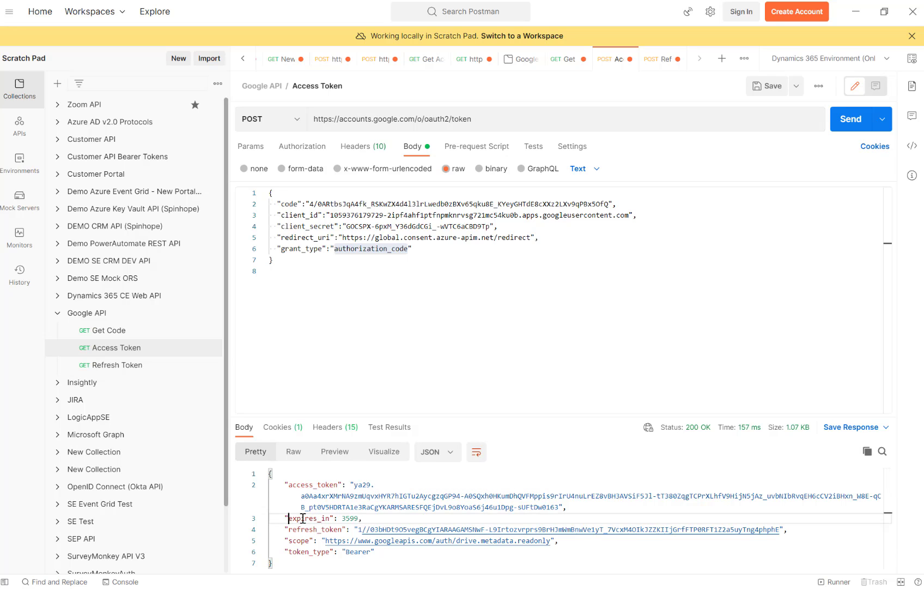
left_click_drag(289, 517, 391, 514)
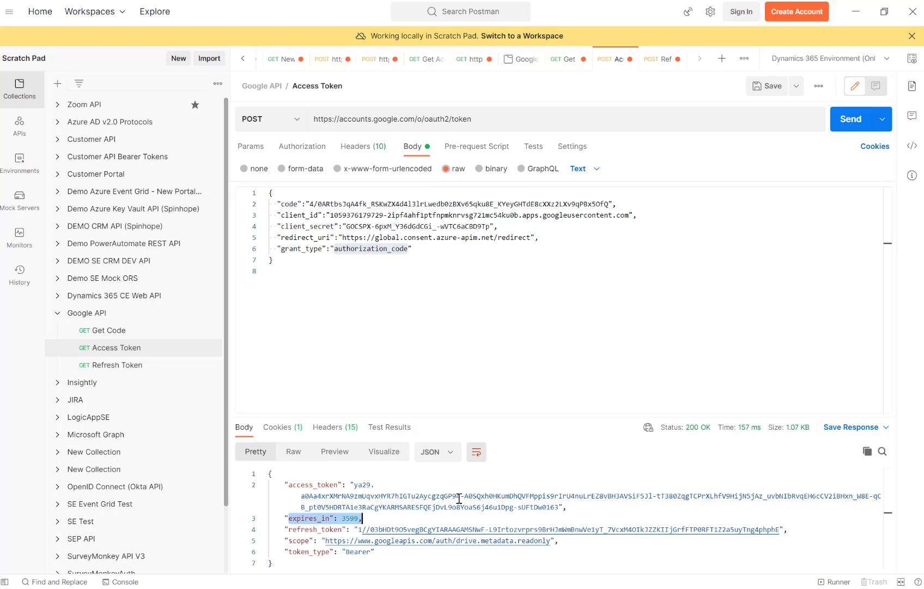
left_click_drag(355, 484, 558, 508)
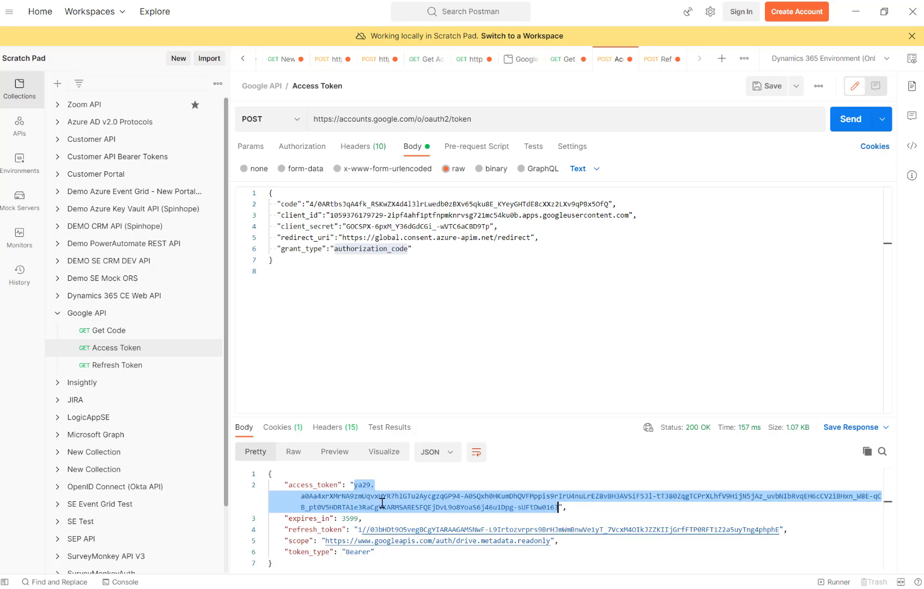
left_click(318, 496)
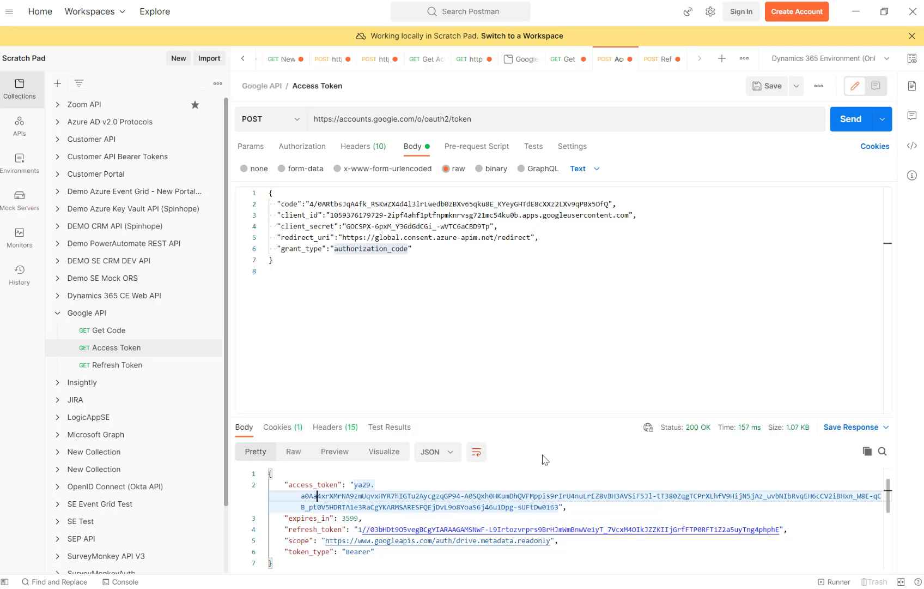
Step: Replace the Notepad note's contents with the Access Token request body
mouse_move(729, 586)
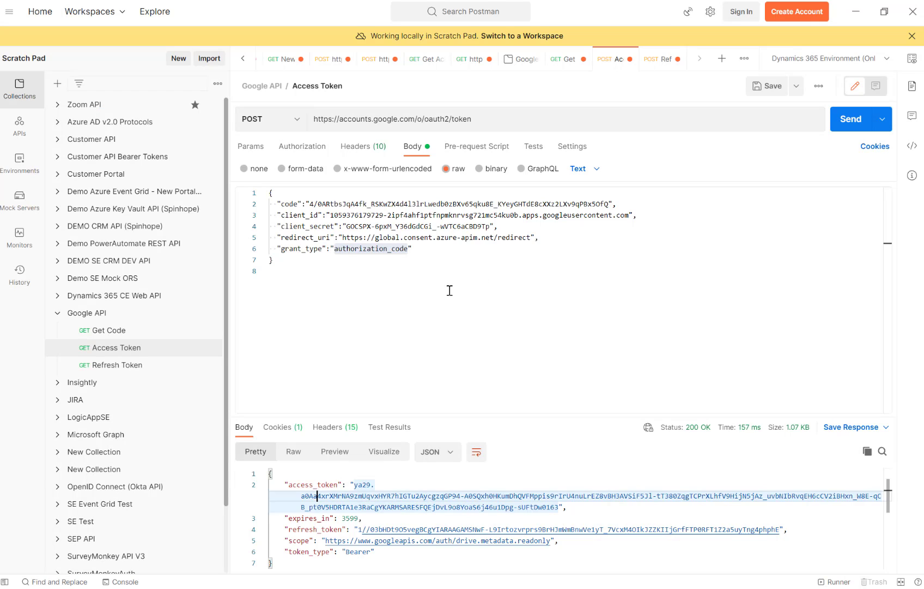
left_click(443, 269)
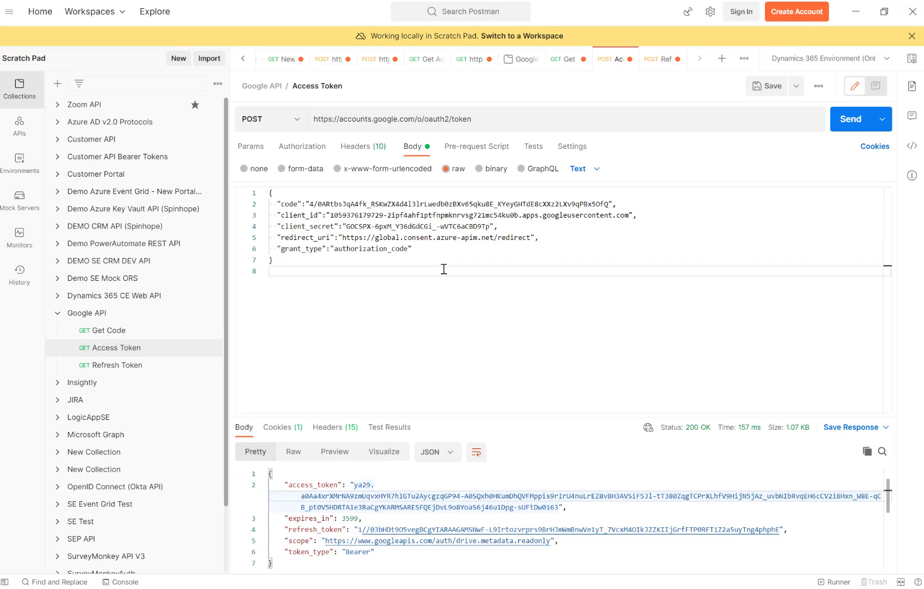
key("ctrl+a")
key("ctrl+c")
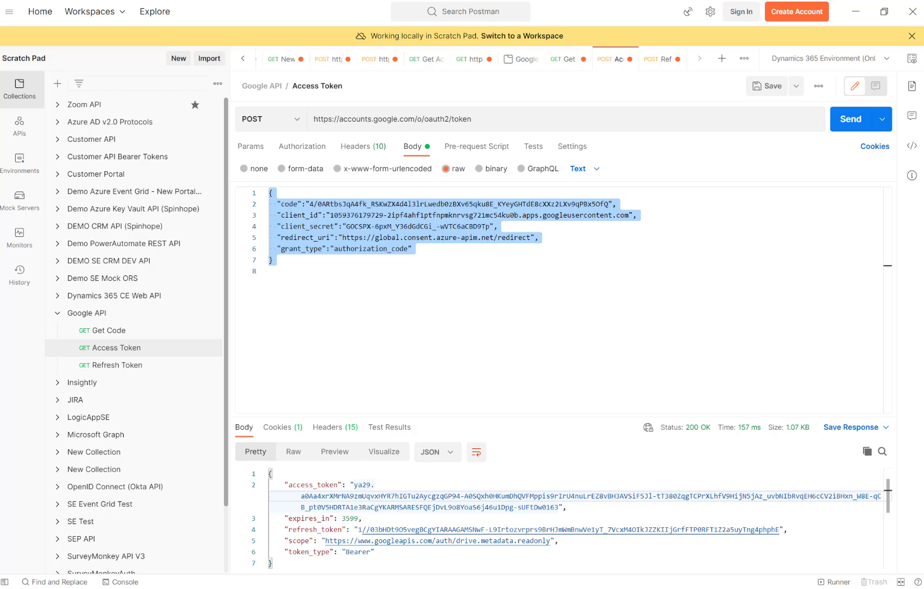
left_click(729, 586)
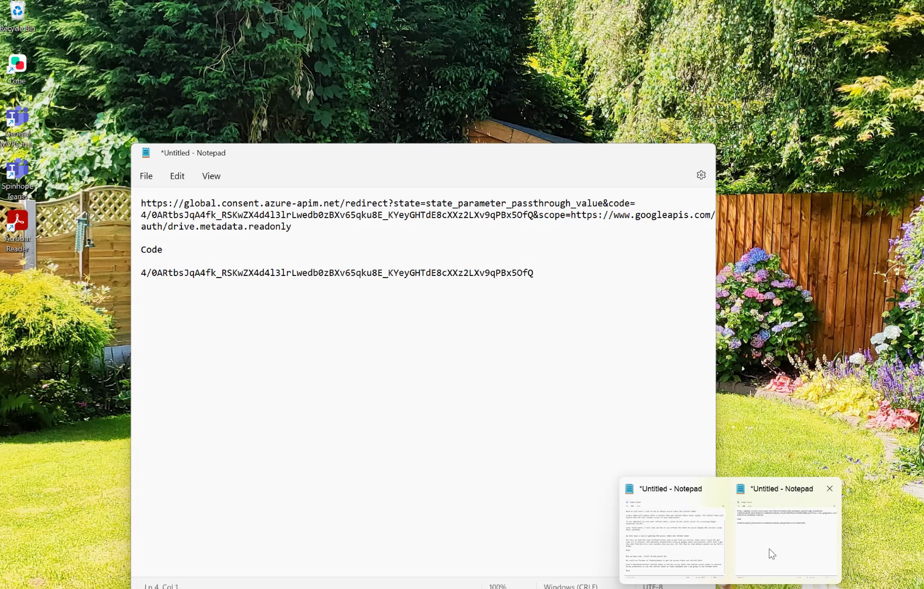
left_click(772, 554)
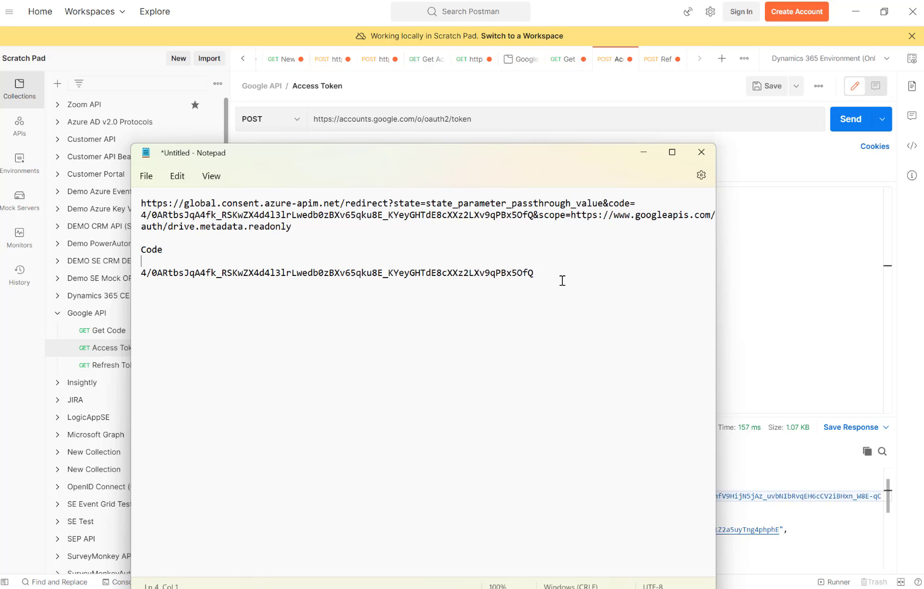
key("ctrl+a")
key("ctrl+v")
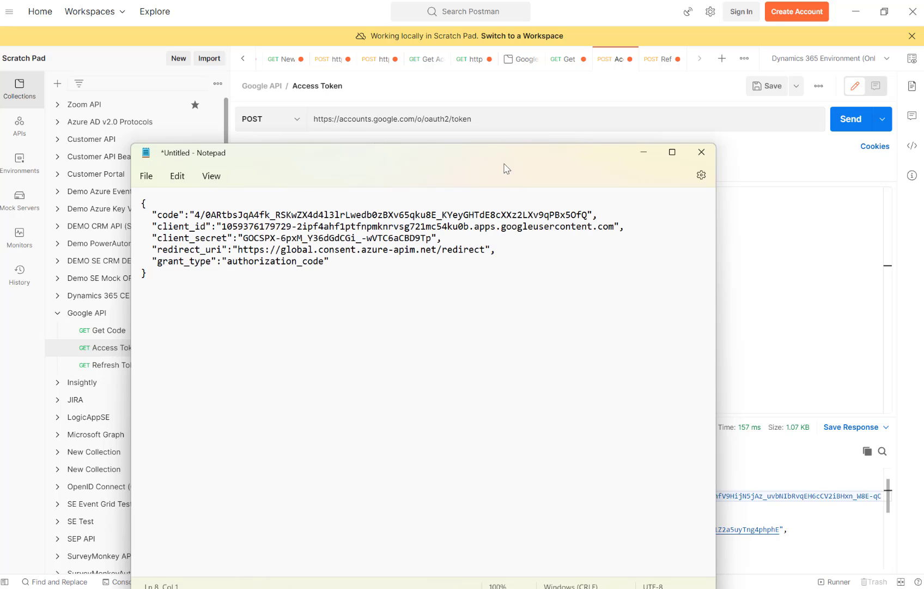
Step: Move the client_id and client_secret lines below the request block and align them
left_click_drag(497, 163, 824, 184)
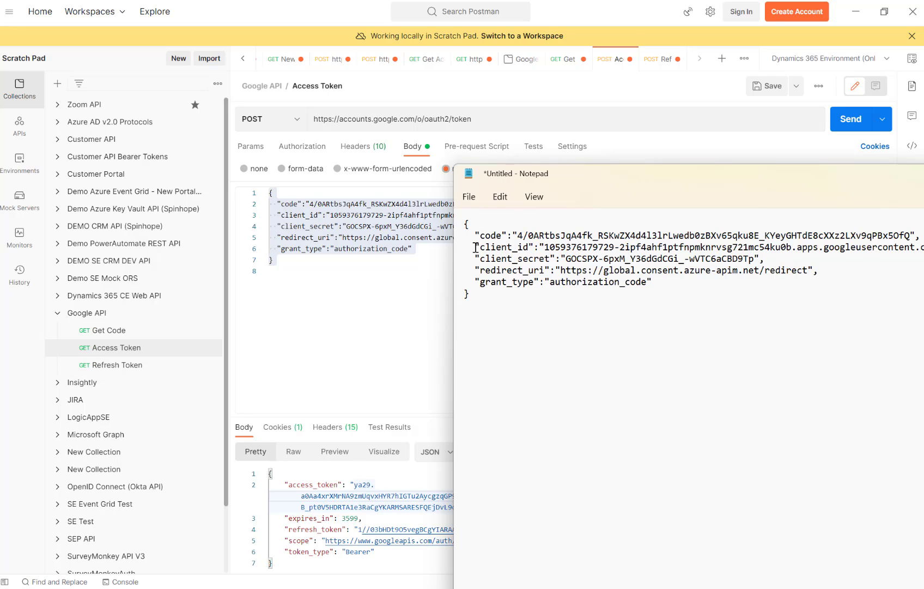
left_click(776, 258, "shift")
key("ctrl+c")
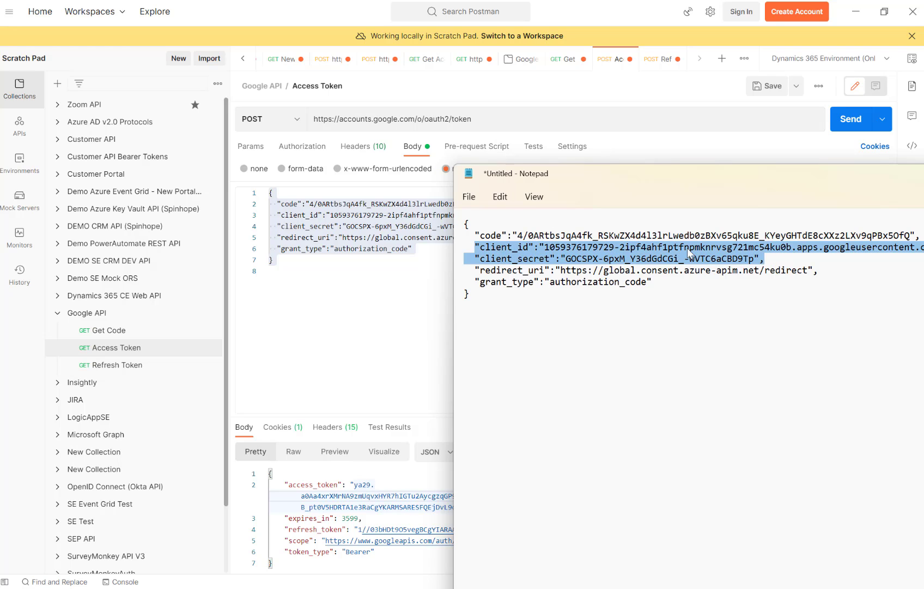
key("BackSpace")
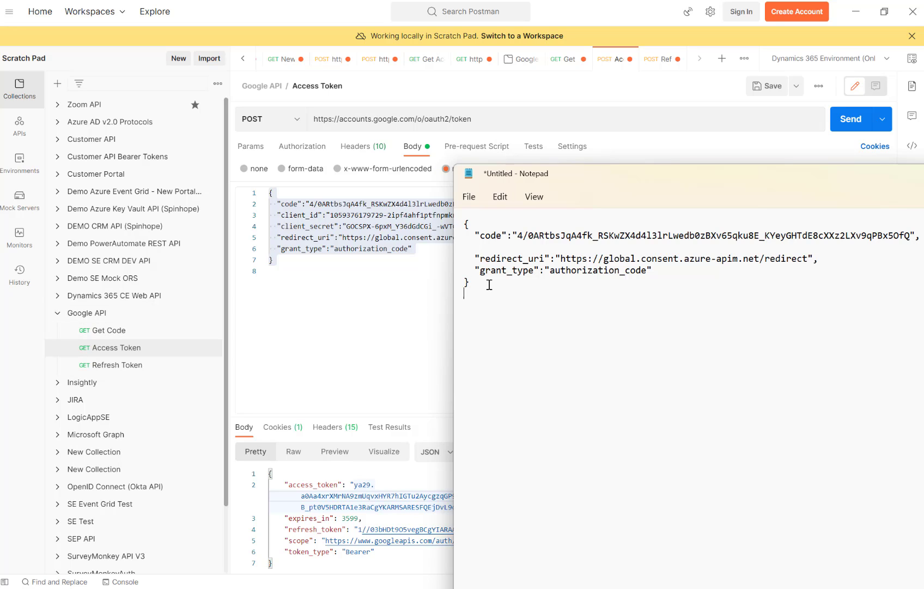
key("ctrl+v")
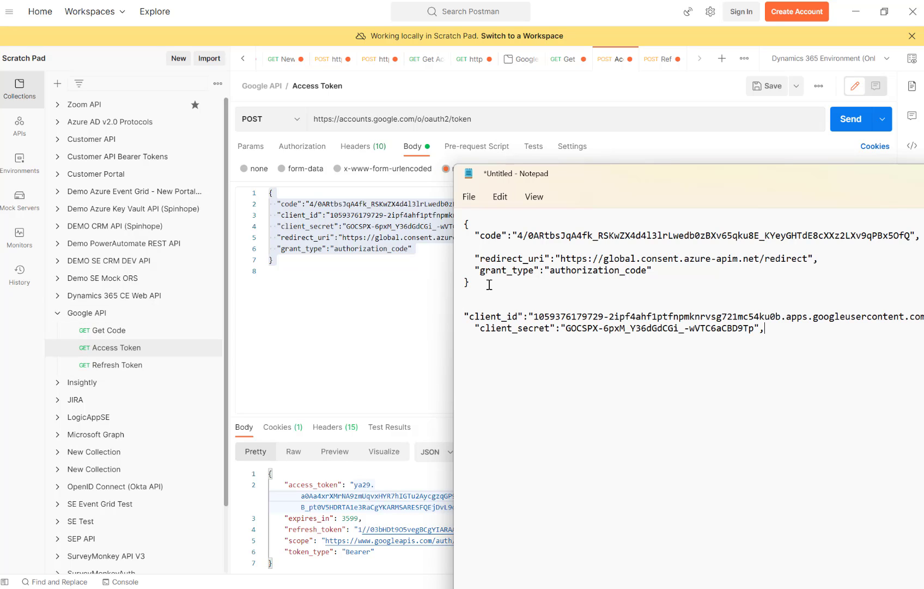
left_click(468, 316)
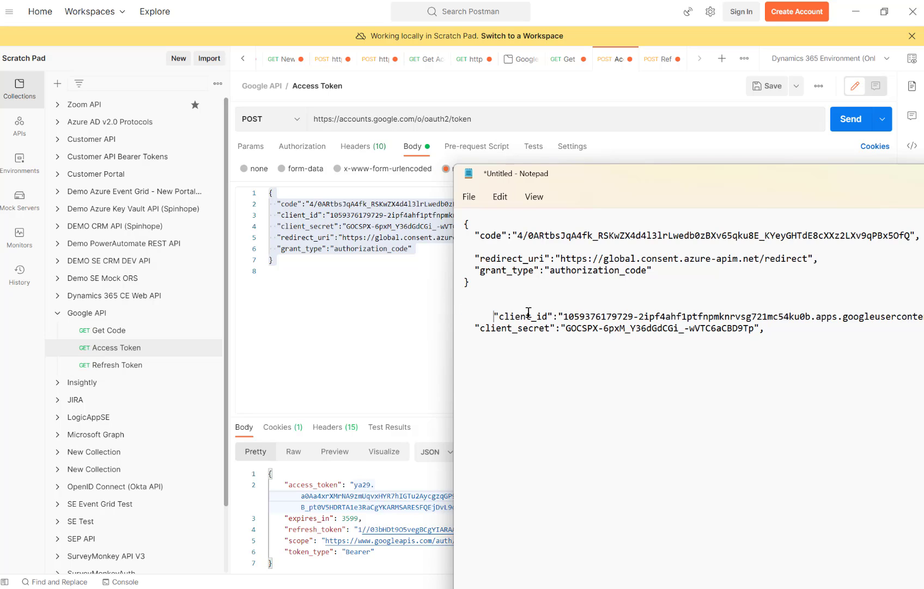
key("BackSpace")
key("BackSpace")
key("BackSpace")
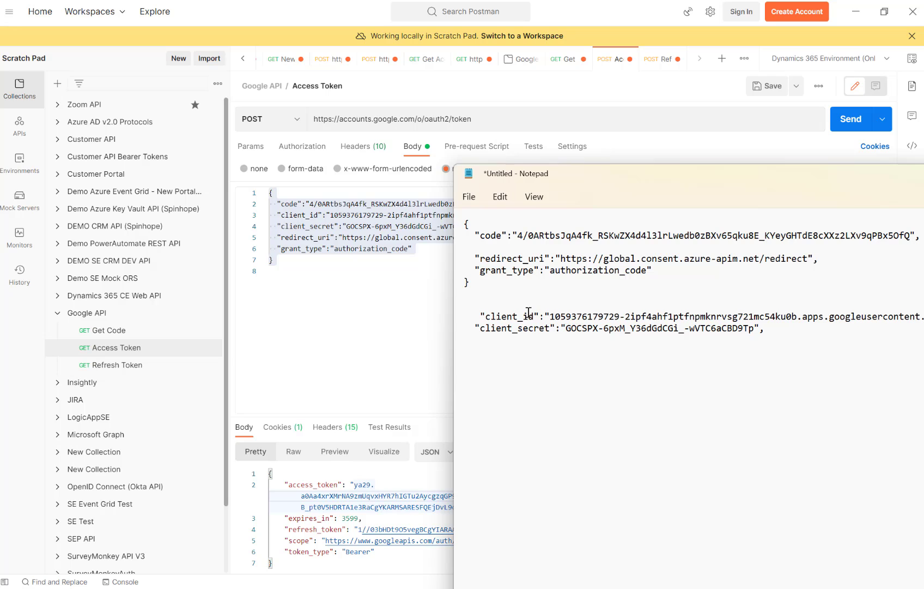
key("BackSpace")
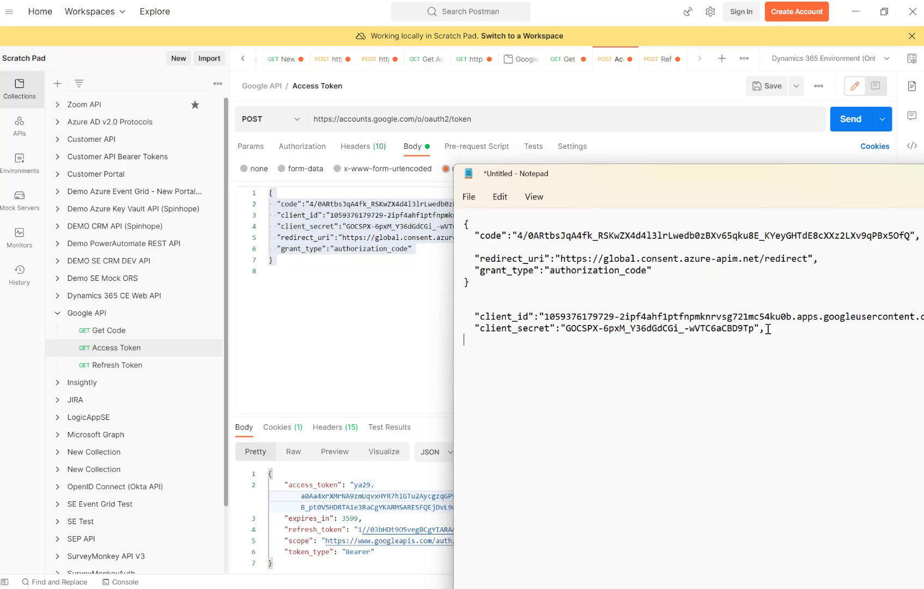
Step: Copy Postman's full token response JSON and paste it below the credentials
left_click(286, 505)
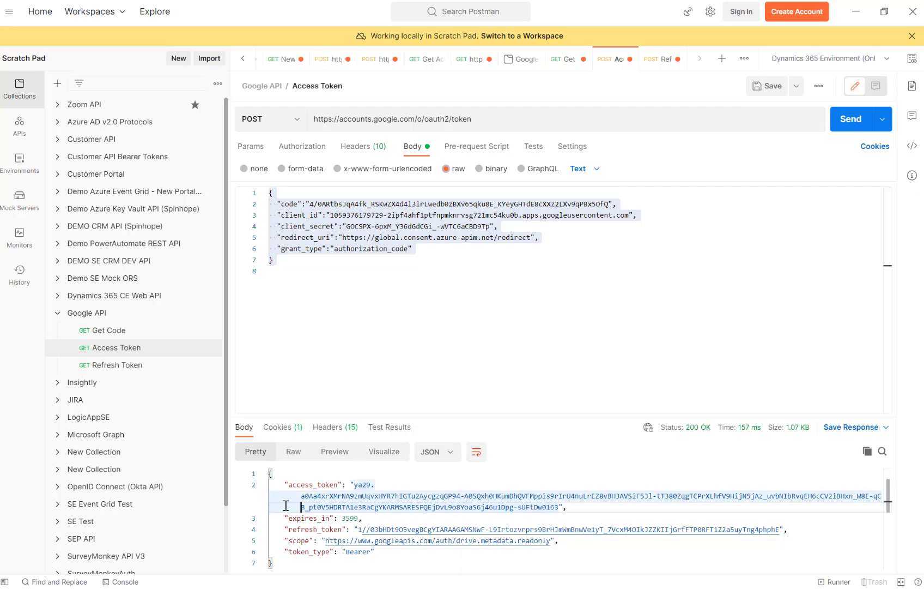
key("ctrl+a")
key("ctrl+c")
key("alt+Tab")
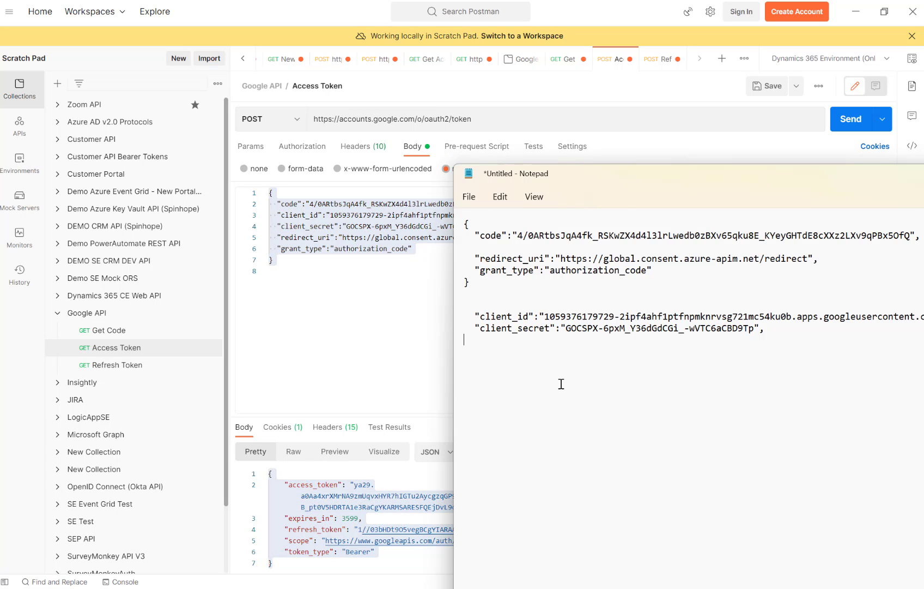
key("Return")
key("ctrl+v")
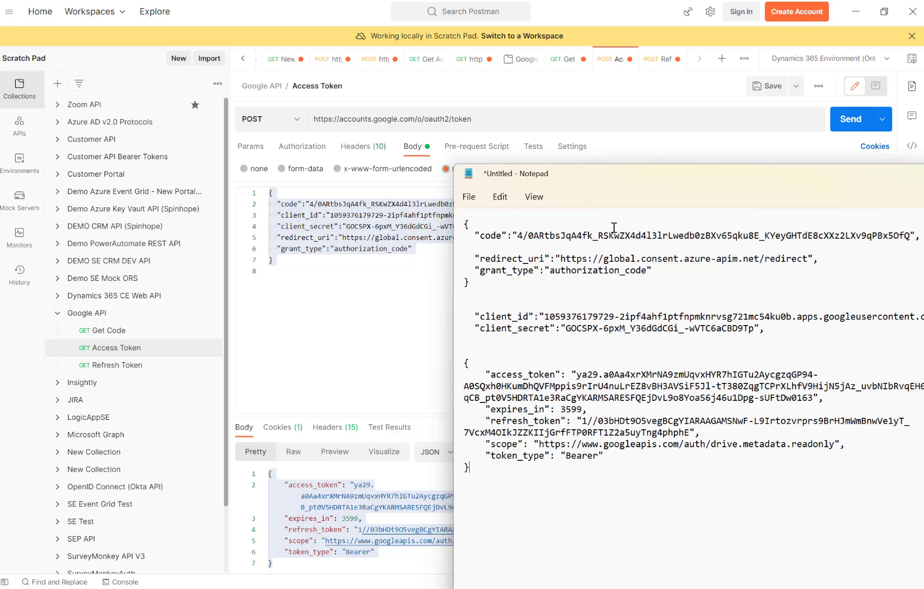
Step: Delete the code request block from the note
left_click_drag(605, 174, 212, 123)
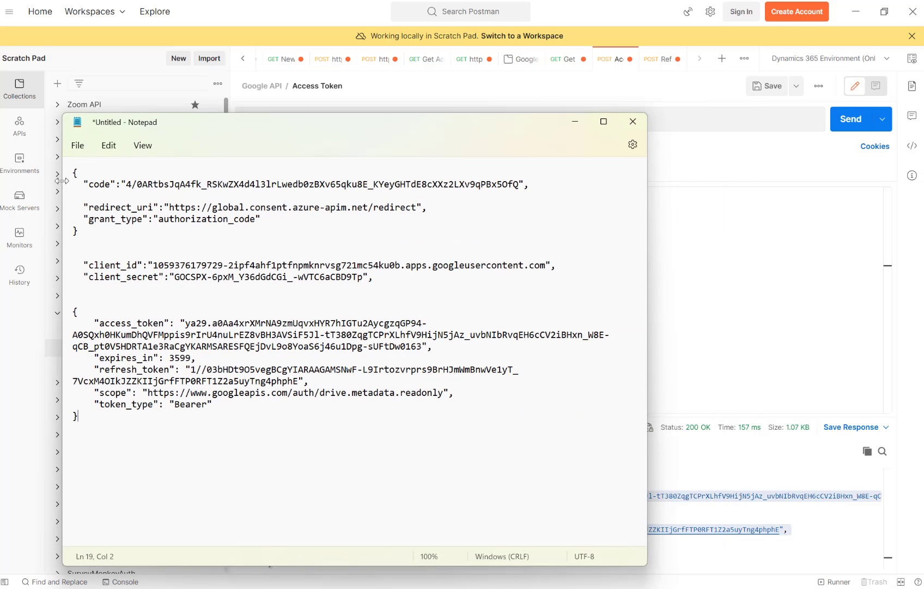
left_click(79, 171)
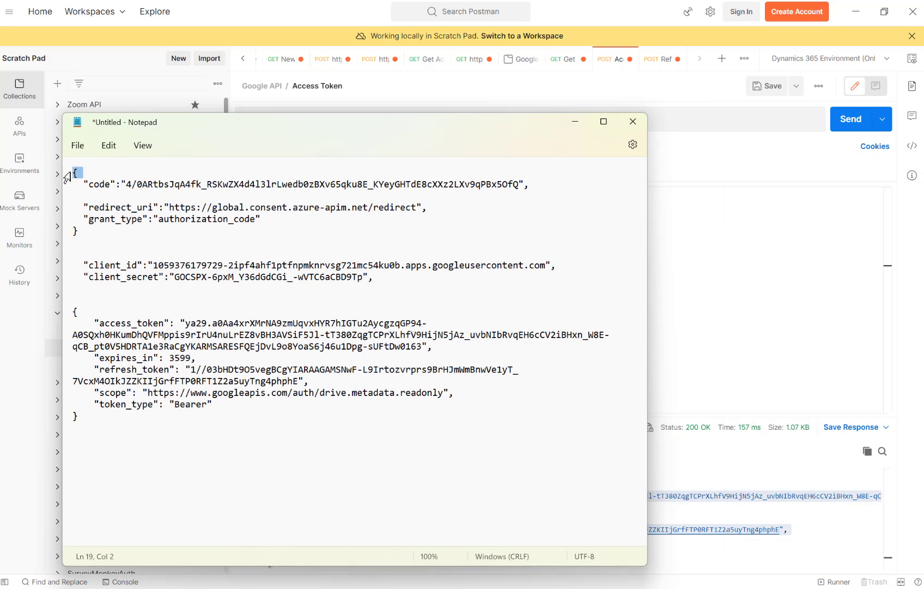
left_click(94, 234, "shift")
key("Delete")
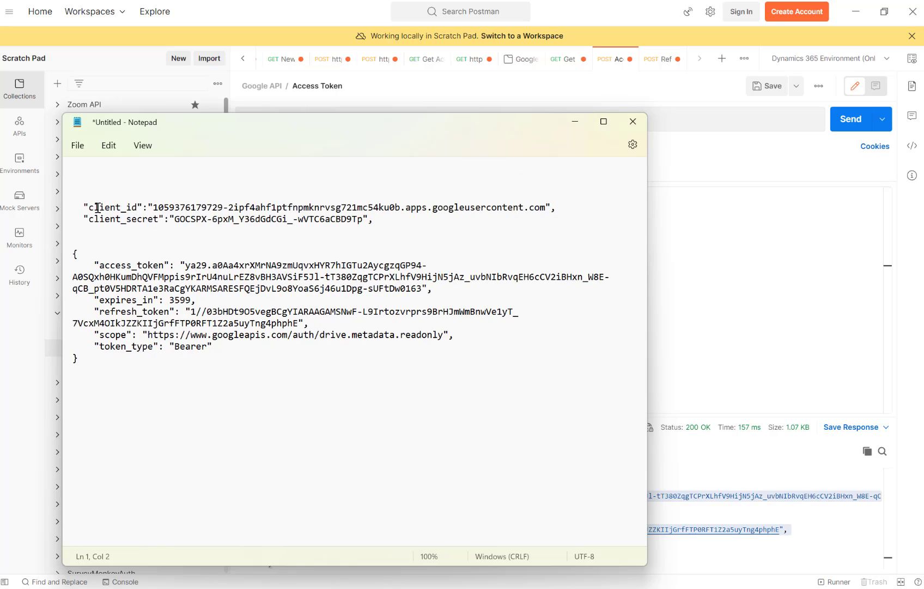
Step: Move the refresh_token line up under client_secret
left_click(94, 265)
left_click(448, 288, "shift")
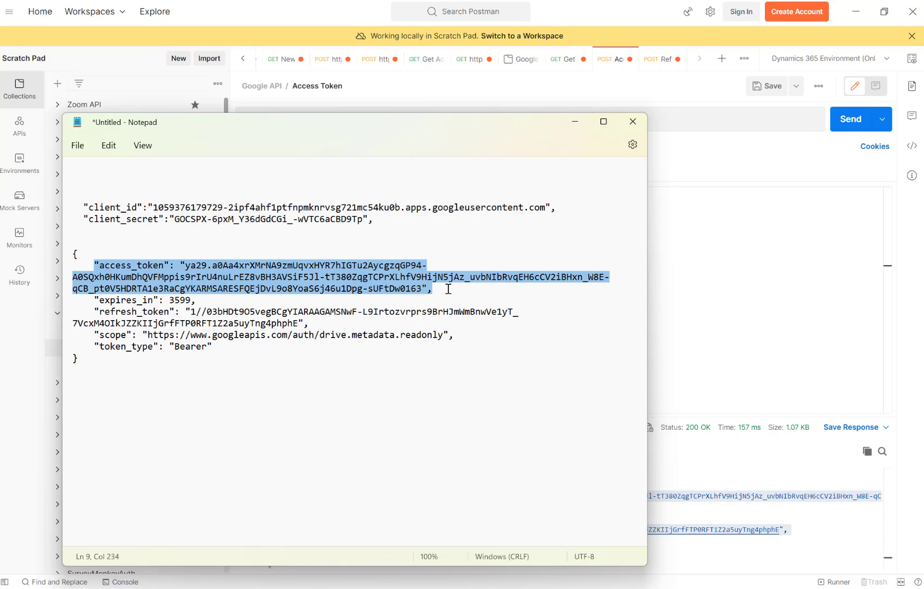
left_click(94, 311)
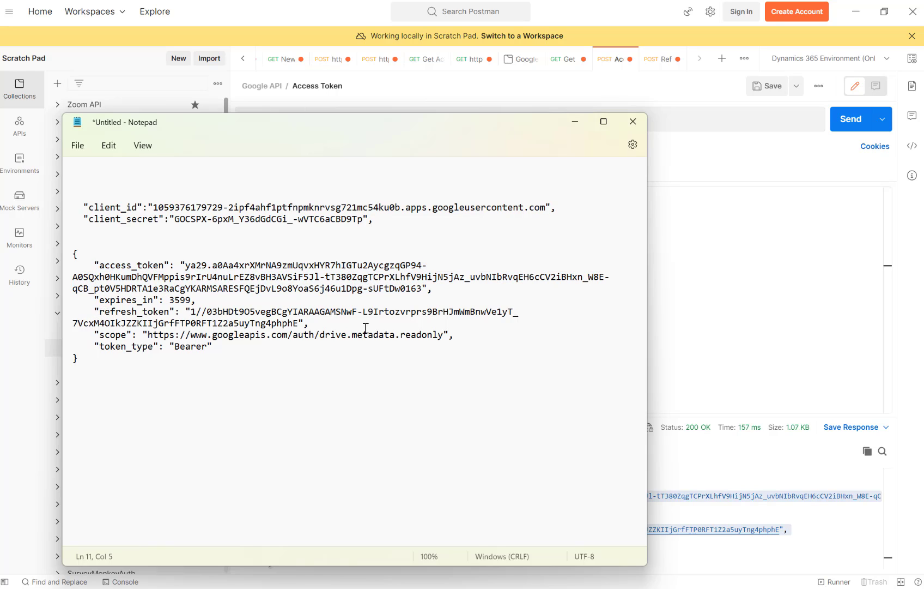
left_click(336, 325, "shift")
key("ctrl+x")
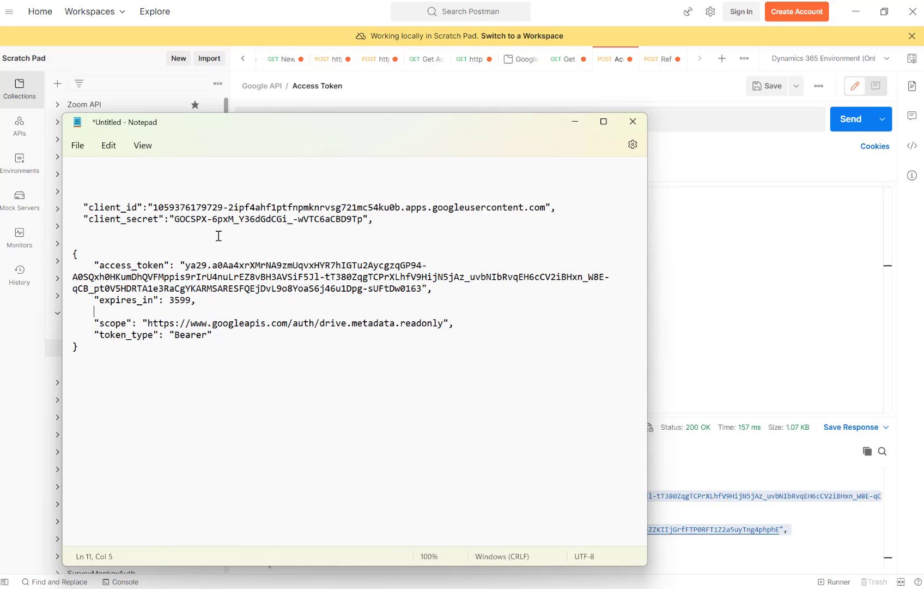
left_click(175, 224)
key("ctrl+v")
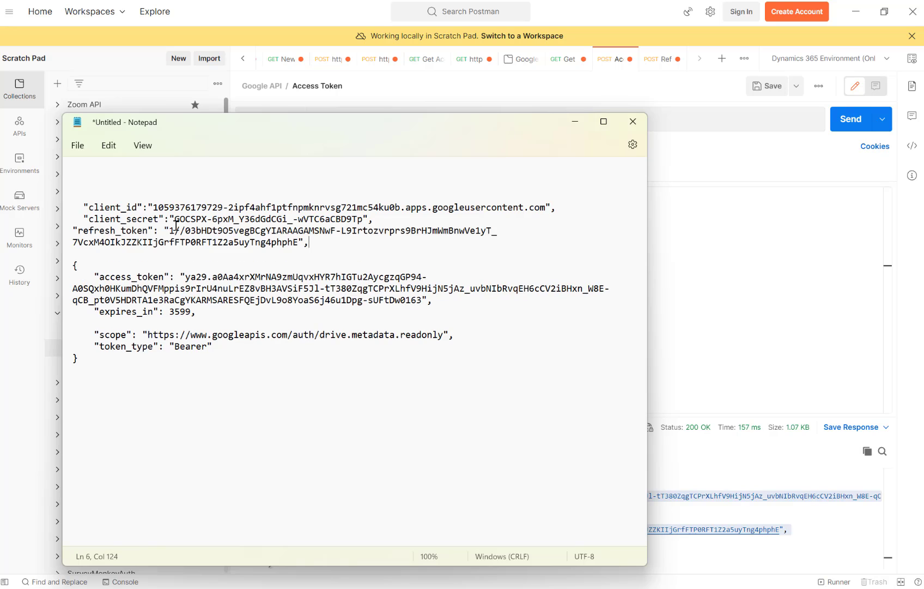
Step: Remove the leftover response block and return to Postman's Access Token request
left_click(75, 266)
left_click(108, 368, "shift")
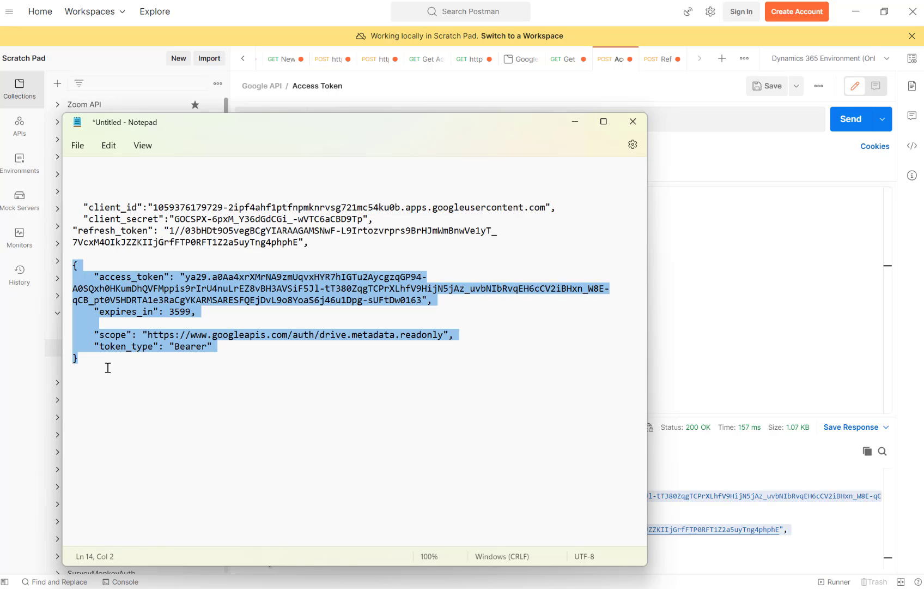
key("ctrl+x")
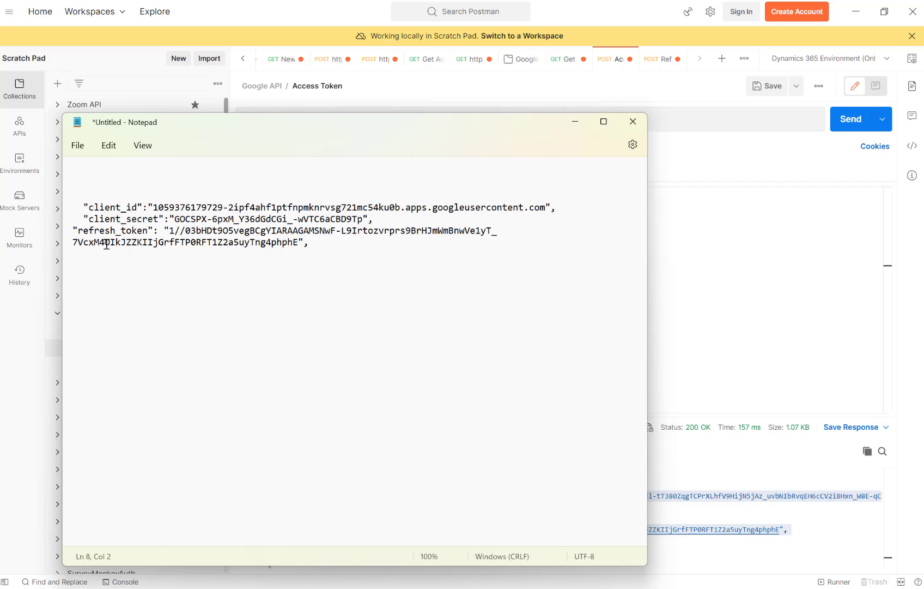
left_click(117, 219)
left_click(121, 241)
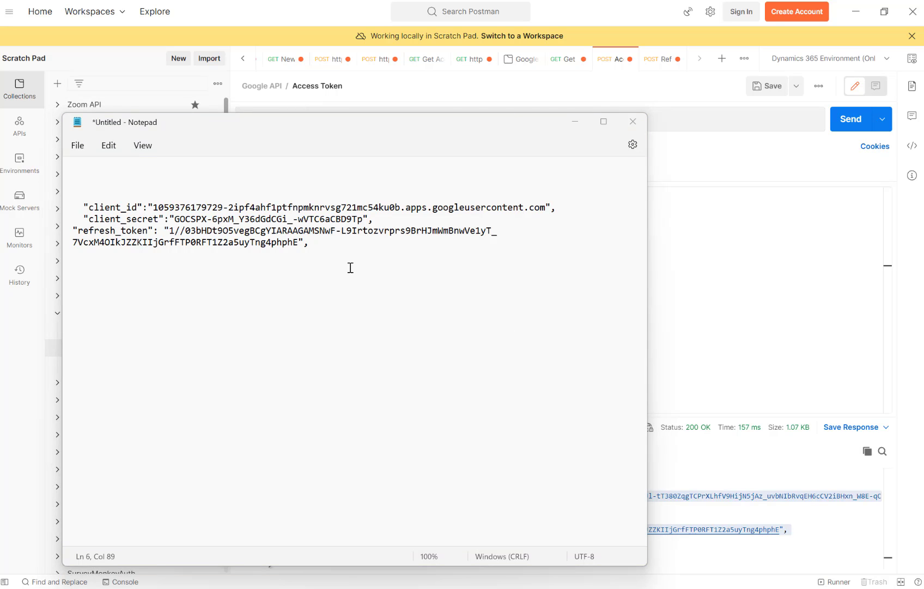
left_click(730, 468)
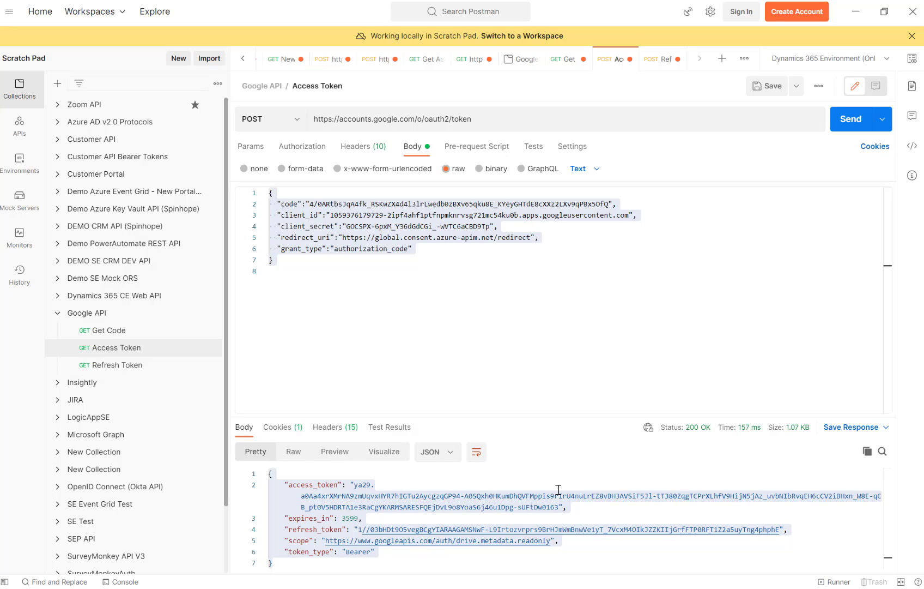
Step: Resend the Access Token request with the same authorization code, getting 400 Bad Request with invalid_grant
left_click(412, 519)
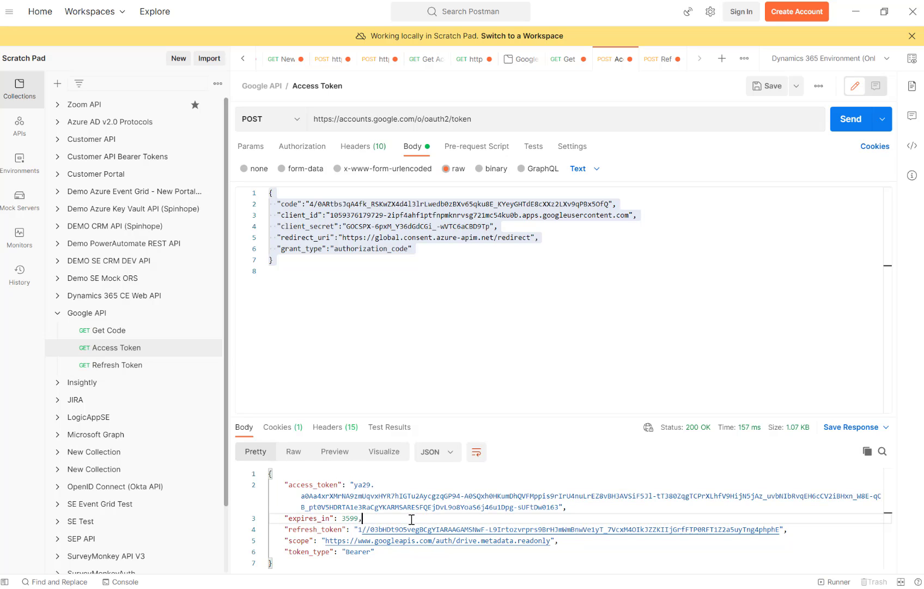
double_click(343, 519)
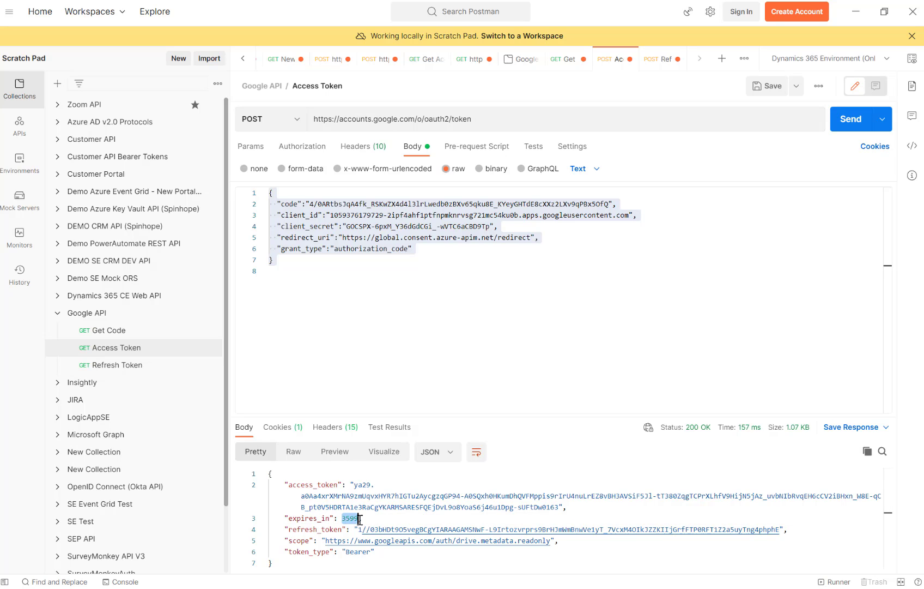
left_click(860, 127)
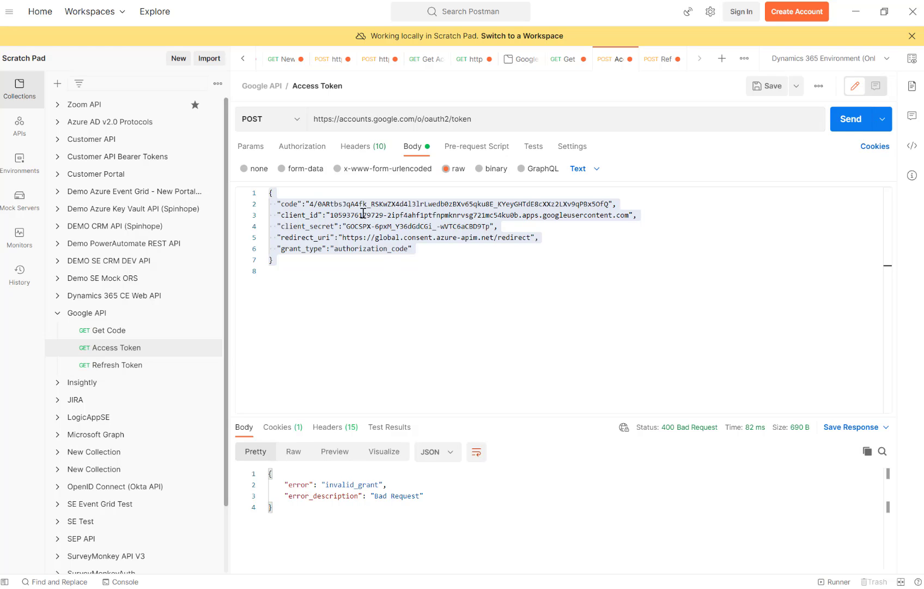
Step: Copy the whole request body and return to the Notepad credentials note
key("ctrl+a")
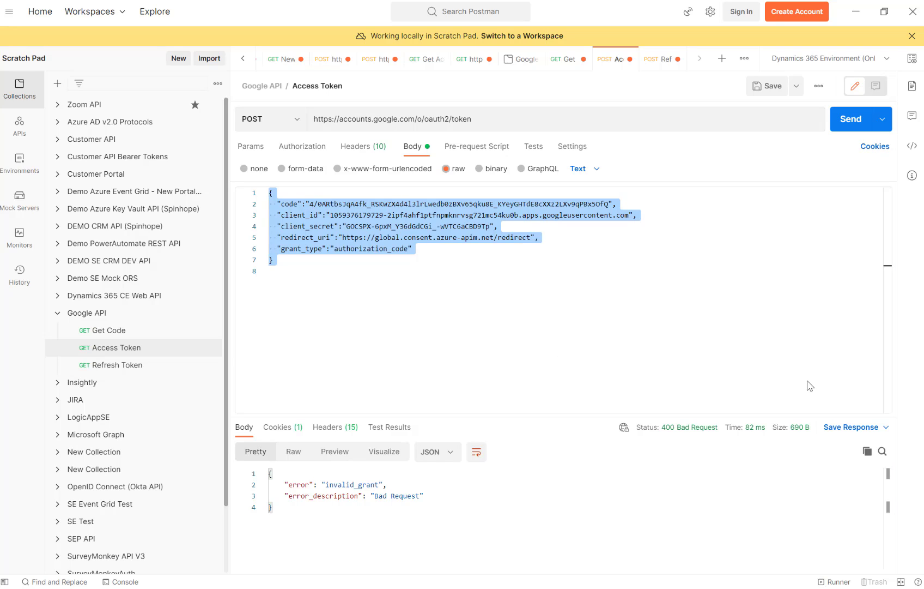
key("ctrl+c")
key("alt+Tab")
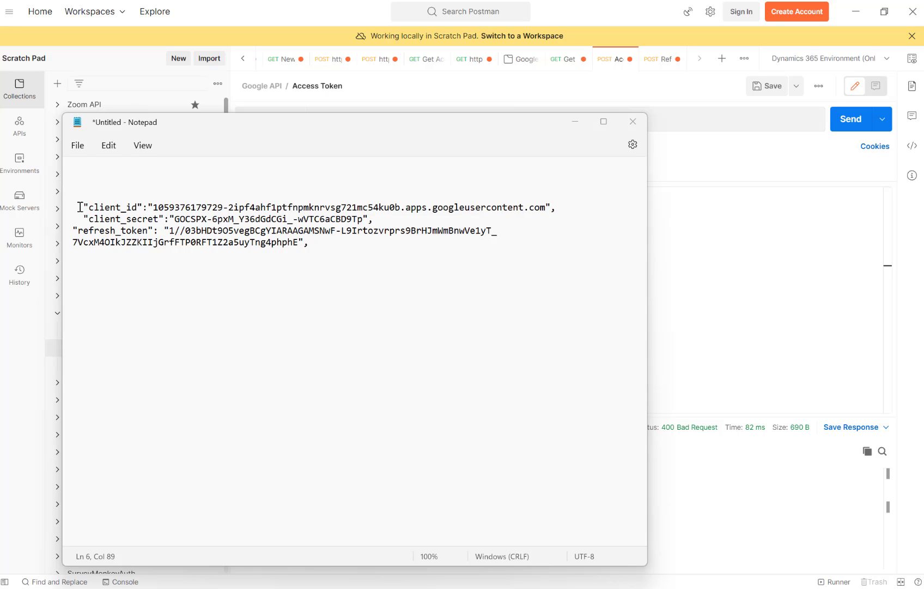
Step: Minimize Postman and bring up the Stack Overflow question on BigQuery authentication without browser prompt
left_click_drag(80, 207, 354, 251)
left_click(354, 251)
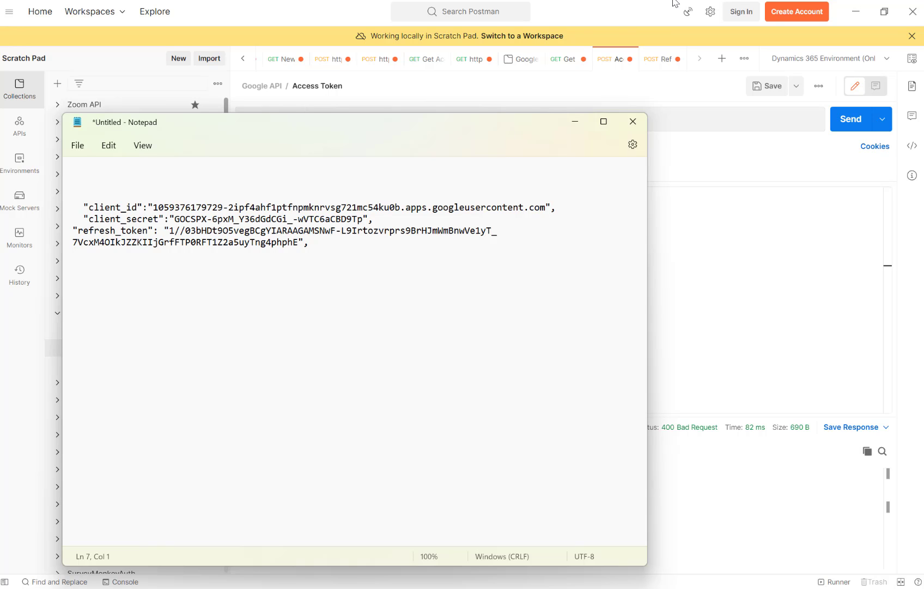
left_click(856, 10)
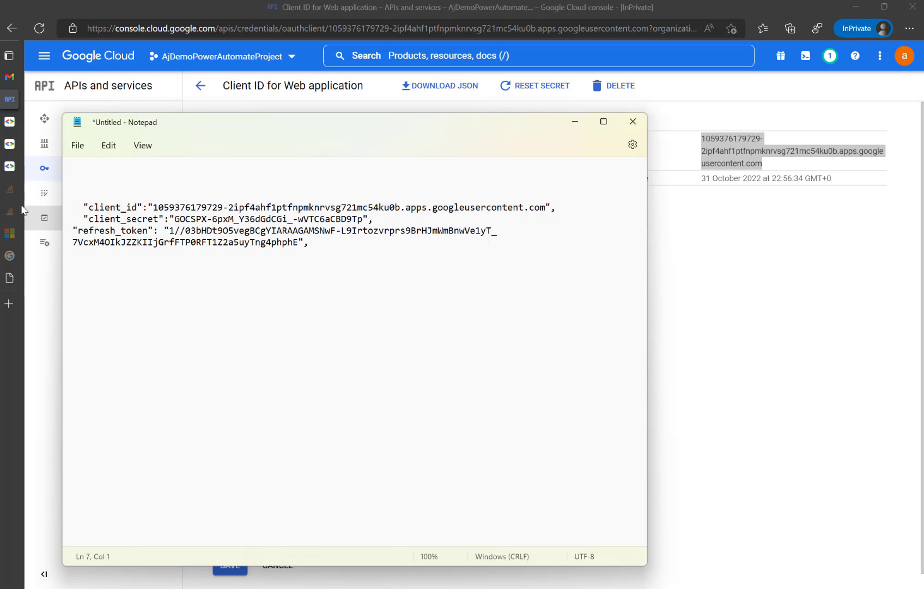
left_click(9, 188)
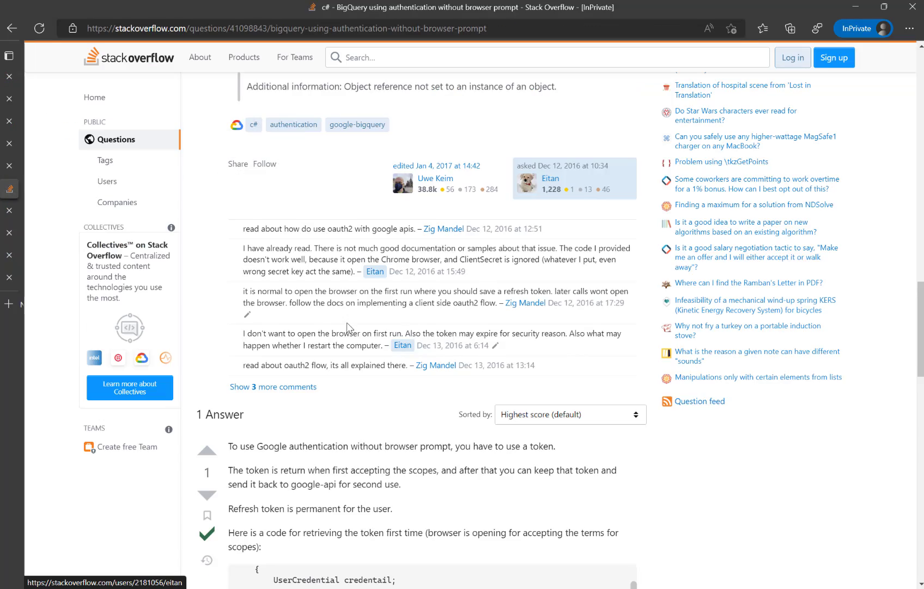
Step: Scroll through the BigQuery authentication question down to its accepted answer
scroll(413, 329, "up", 15)
scroll(348, 327, "up", 2)
scroll(349, 314, "down", 3)
scroll(349, 314, "up", 3)
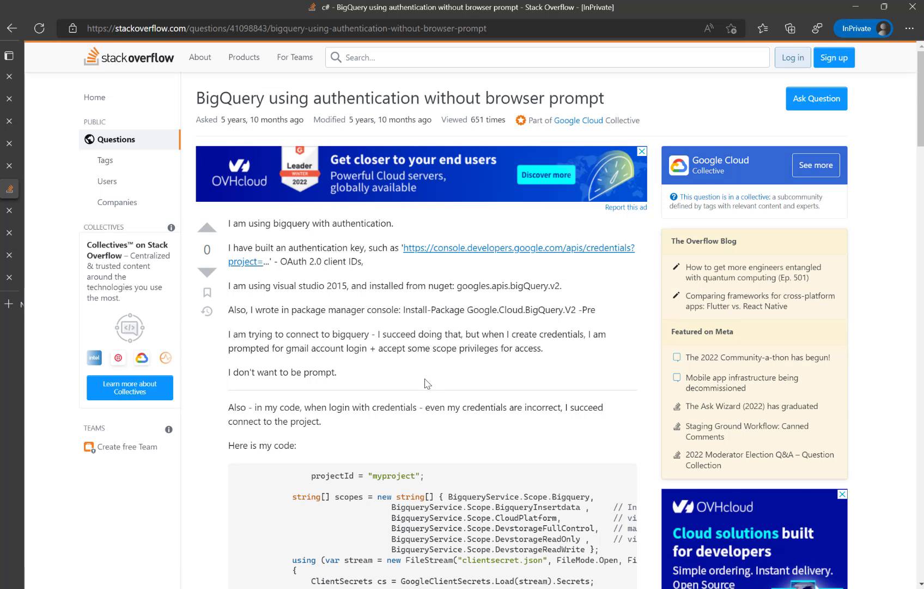
scroll(429, 380, "down", 5)
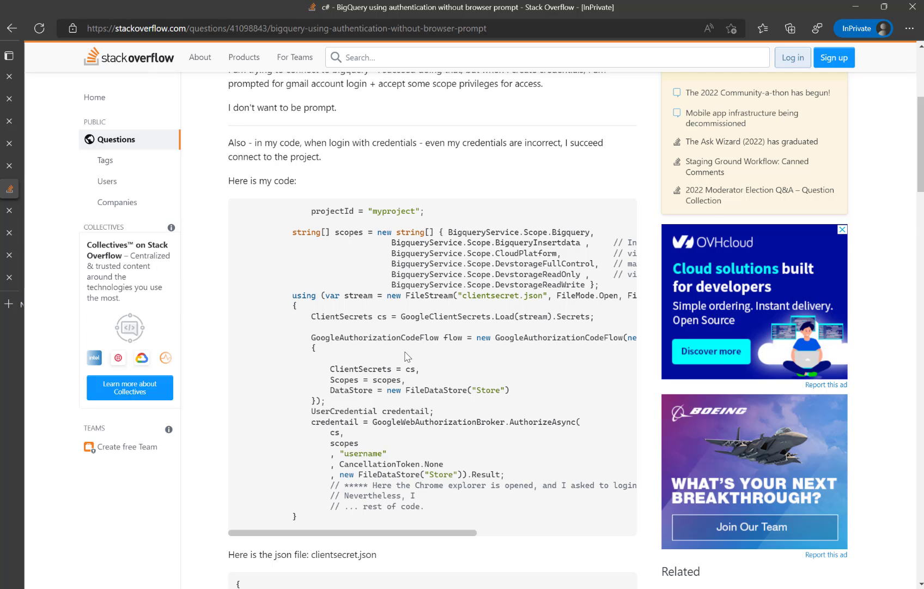
scroll(429, 377, "down", 14)
scroll(382, 346, "down", 4)
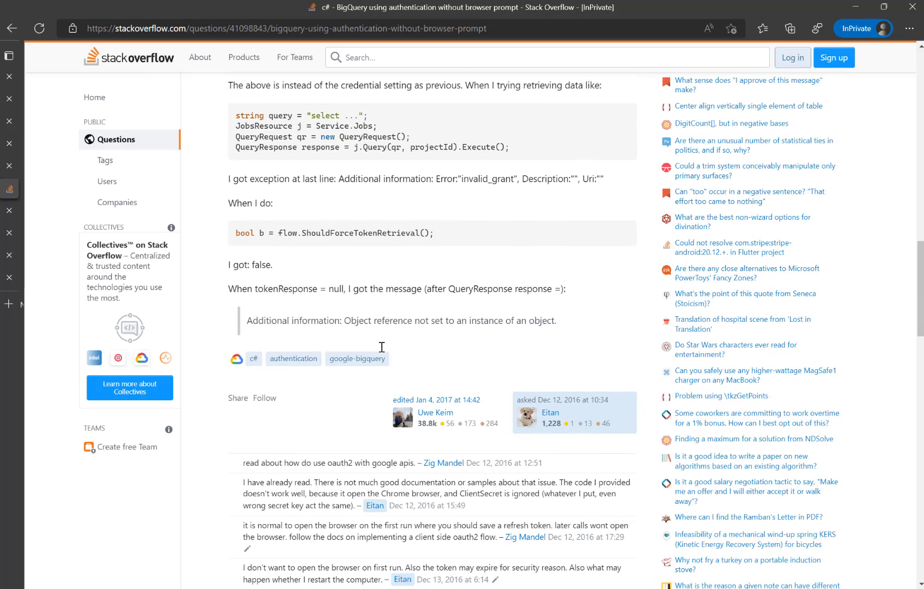
scroll(381, 347, "down", 7)
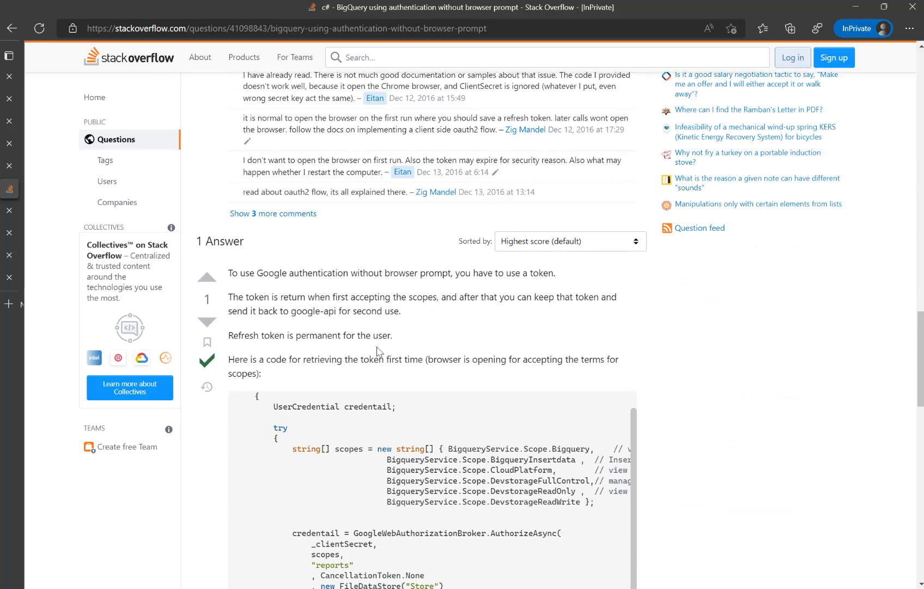
scroll(305, 320, "down", 2)
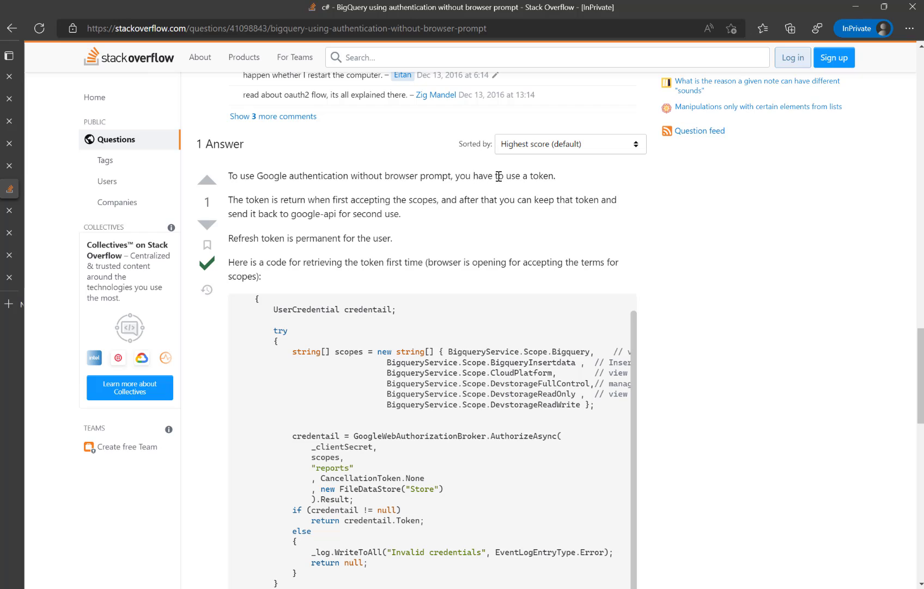
Step: Highlight the answer's points on reusing the stored token and the permanent refresh token, then open 'Do Google refresh tokens expire?'
left_click_drag(499, 176, 641, 183)
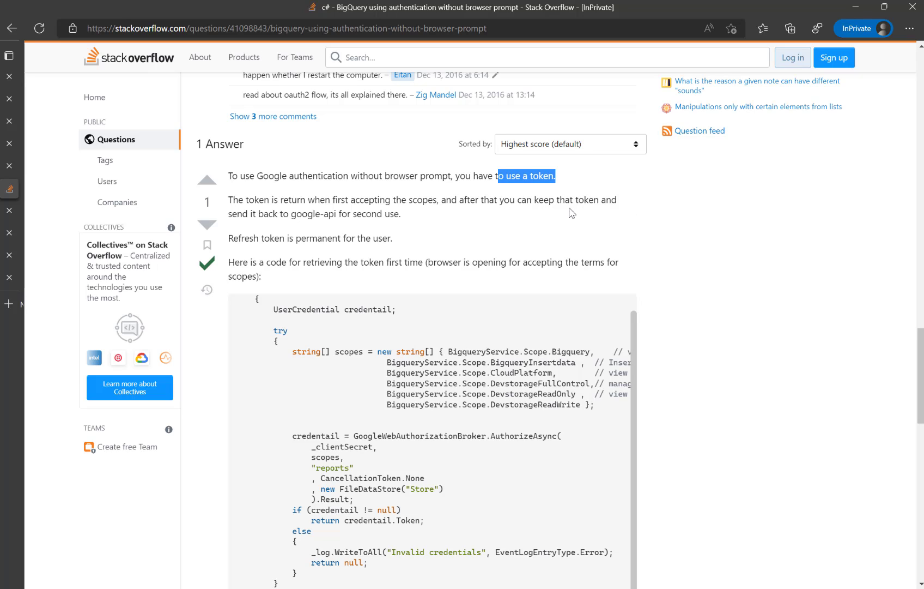
left_click_drag(253, 214, 450, 220)
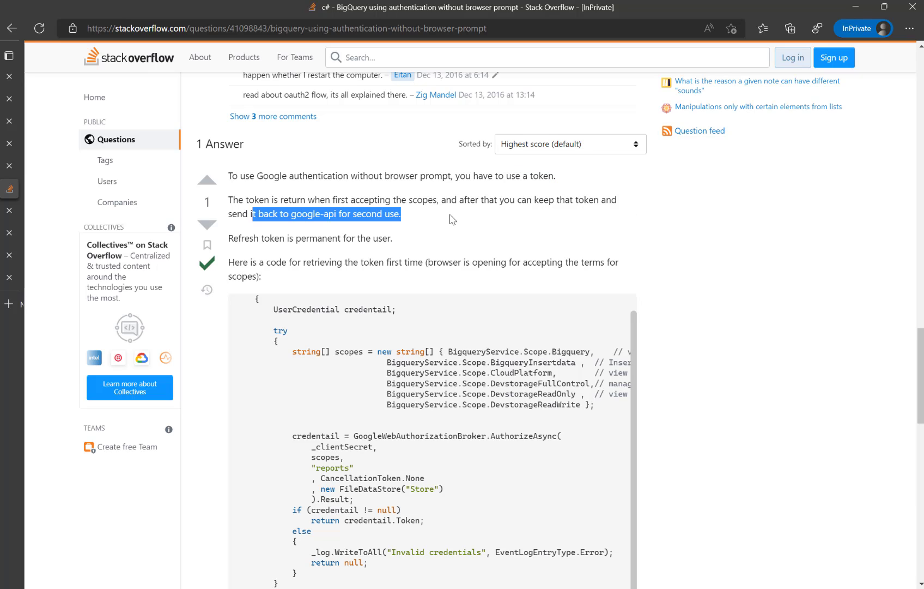
left_click_drag(269, 240, 361, 240)
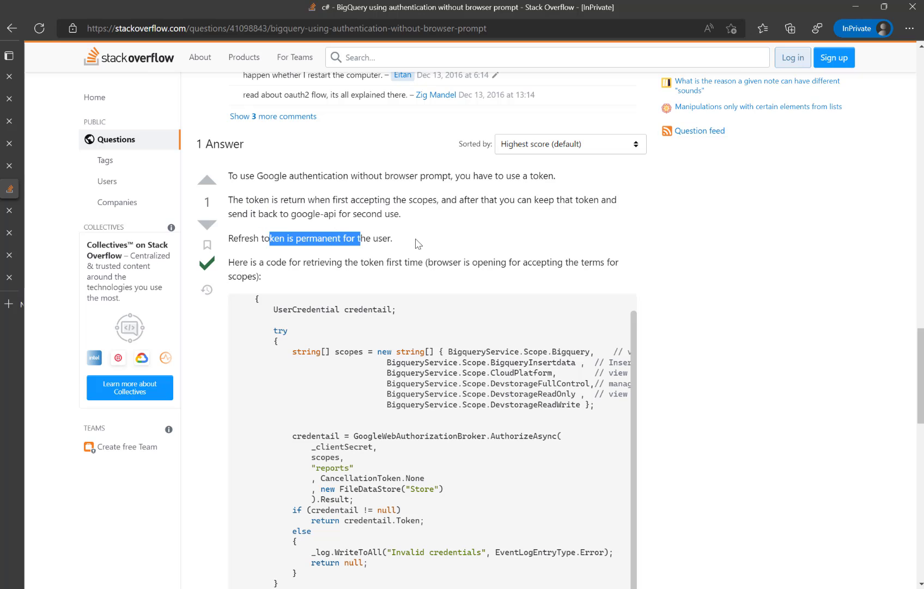
left_click_drag(418, 243, 418, 244)
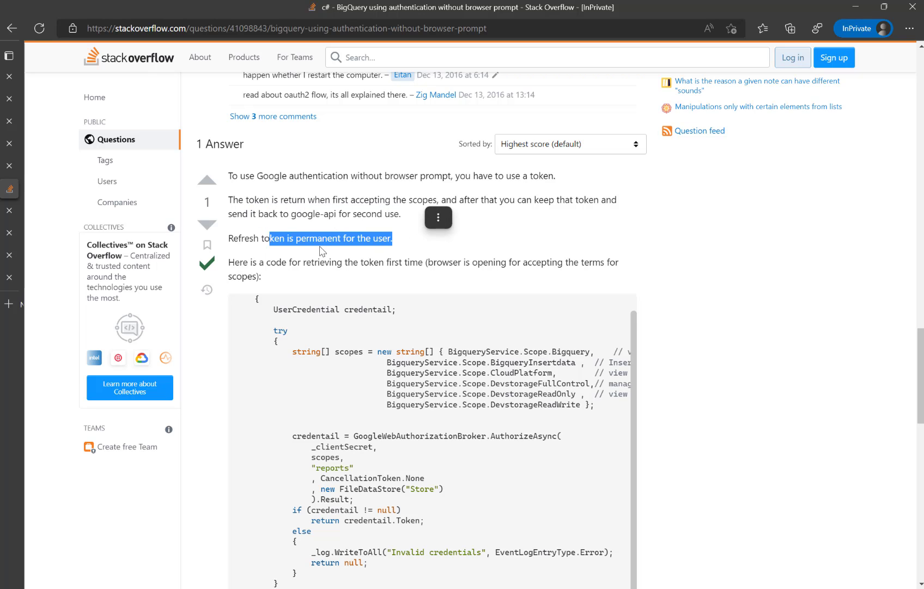
scroll(441, 248, "down", 8)
scroll(440, 248, "down", 3)
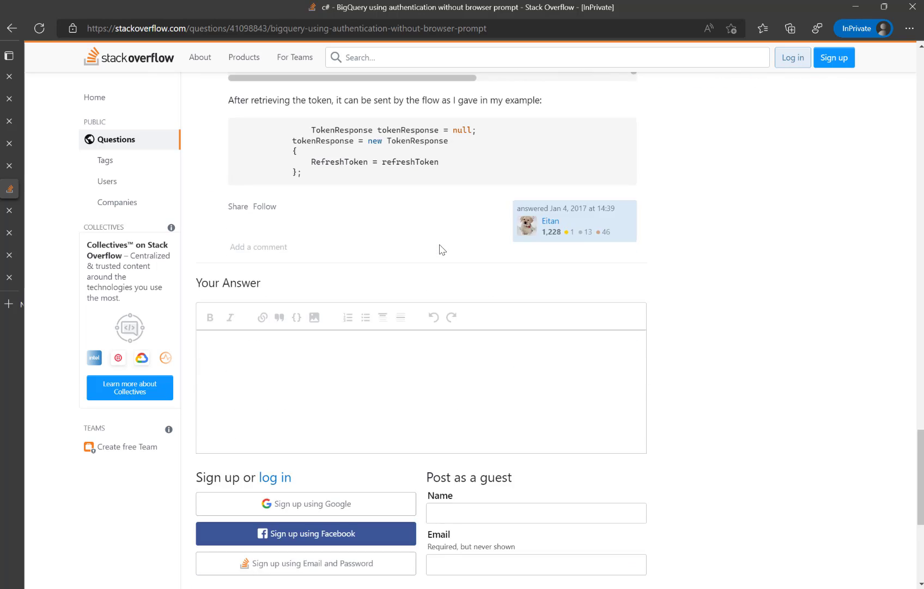
scroll(440, 248, "up", 6)
scroll(442, 249, "up", 5)
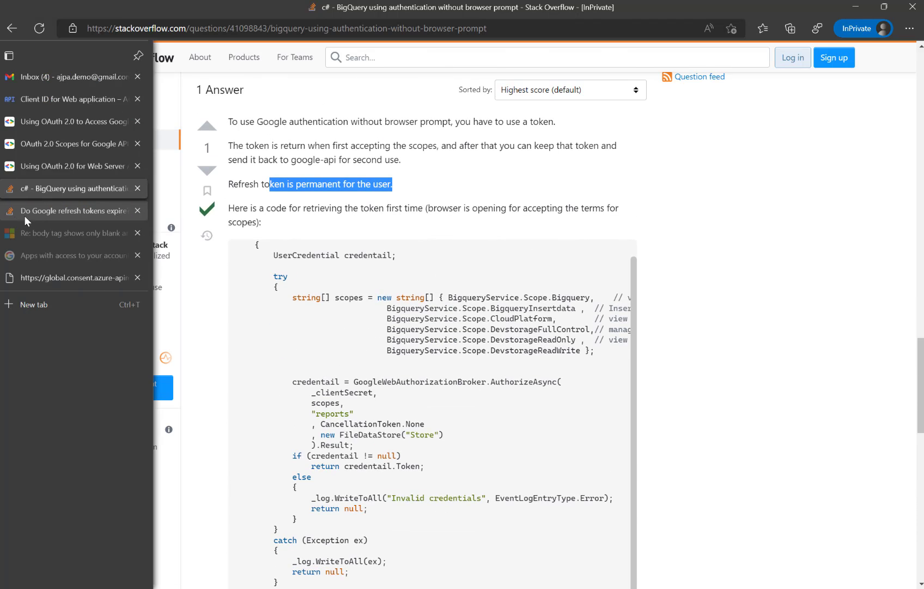
left_click(19, 217)
Step: Highlight 'Refresh tokens never expire' and 'a long lived refresh' in the accepted answer
scroll(306, 352, "down", 2)
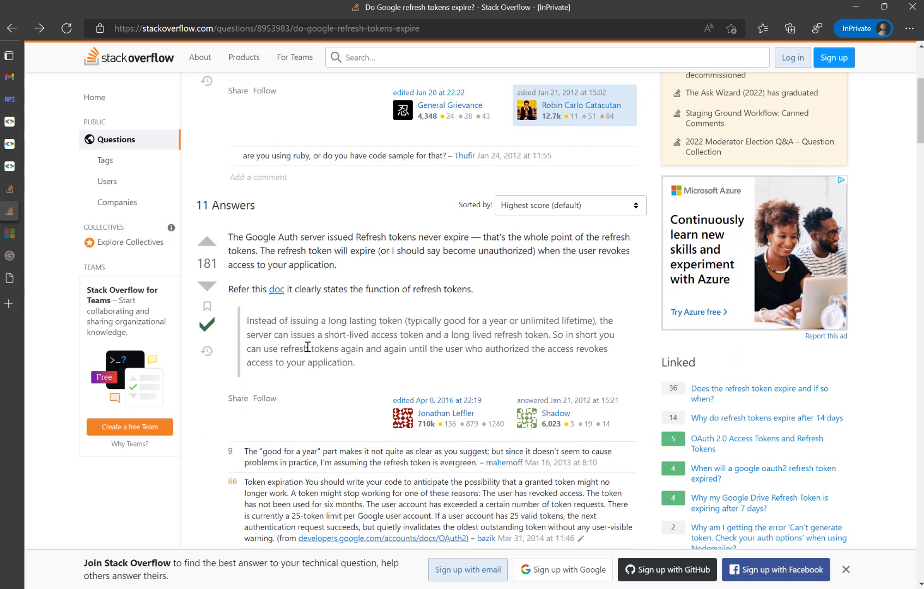
scroll(273, 321, "up", 1)
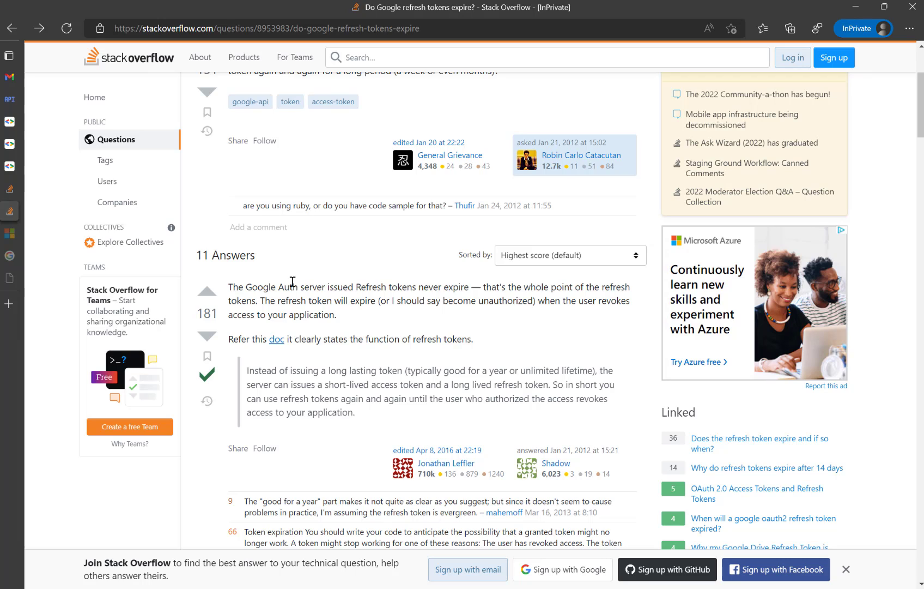
left_click_drag(357, 284, 475, 284)
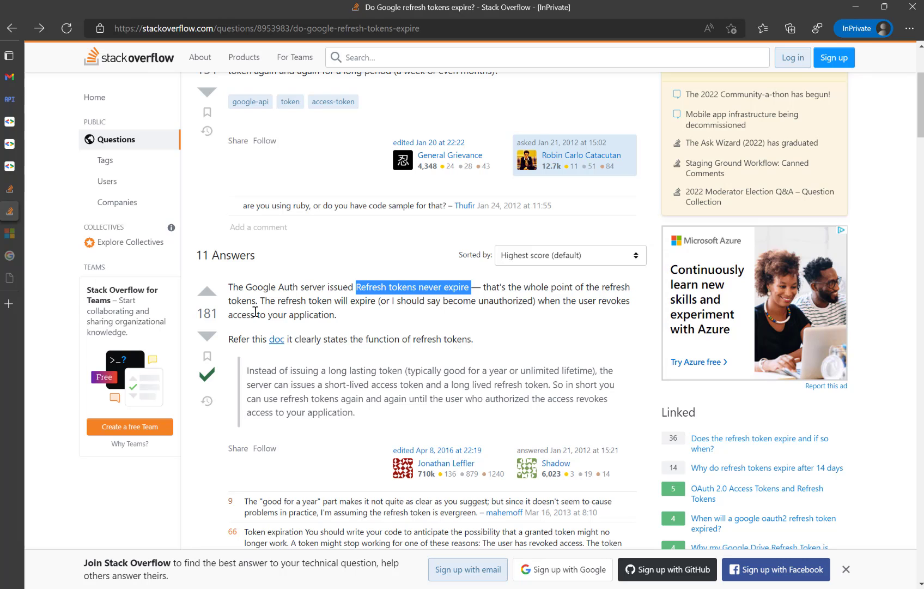
scroll(330, 315, "down", 1)
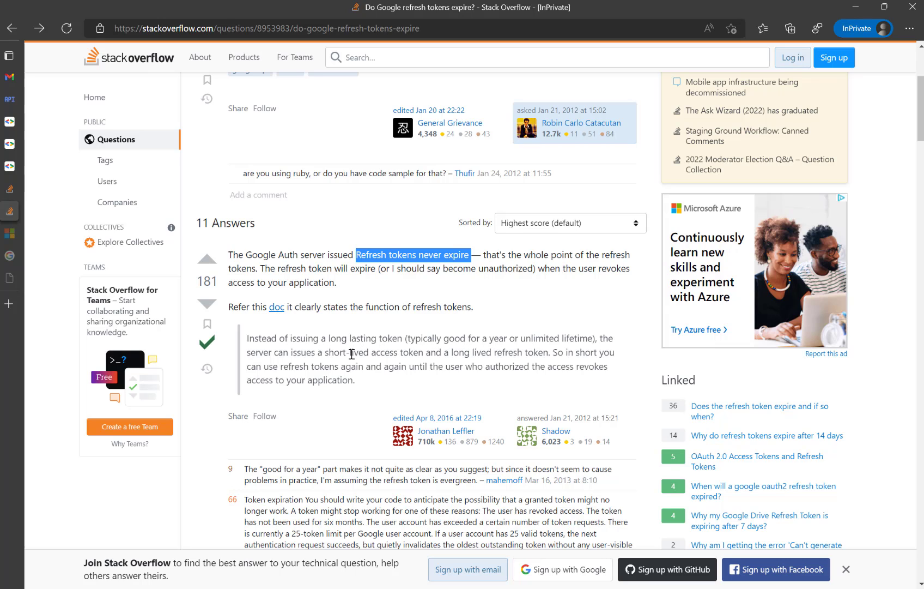
left_click_drag(352, 354, 513, 353)
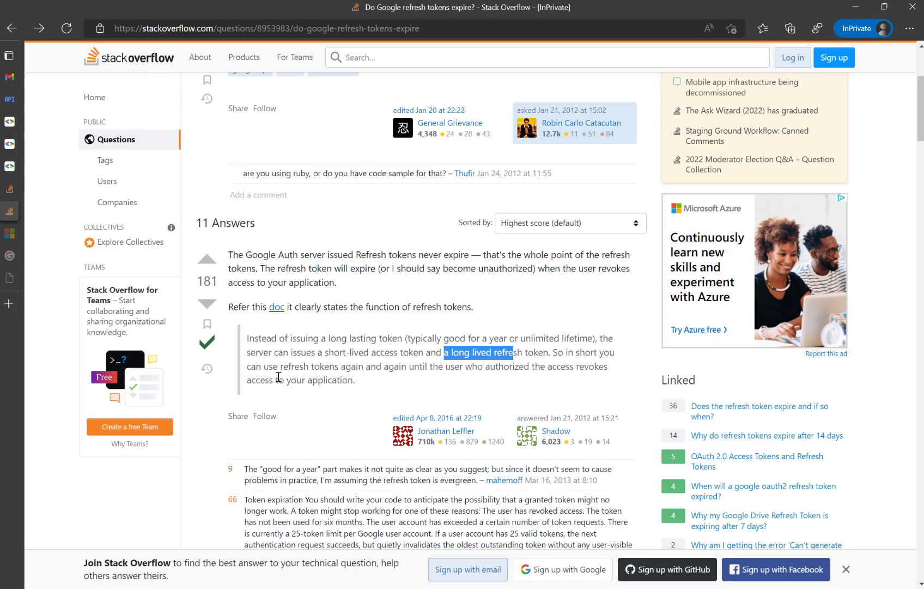
Step: Re-highlight that refresh tokens never expire and return to the Google Cloud OAuth client page
scroll(313, 378, "down", 1)
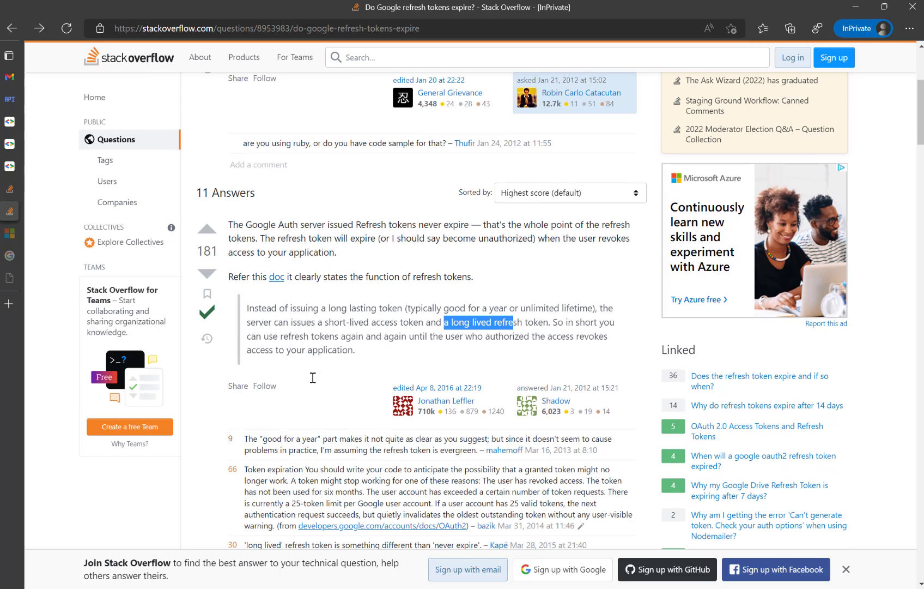
scroll(312, 377, "up", 3)
scroll(318, 351, "down", 1)
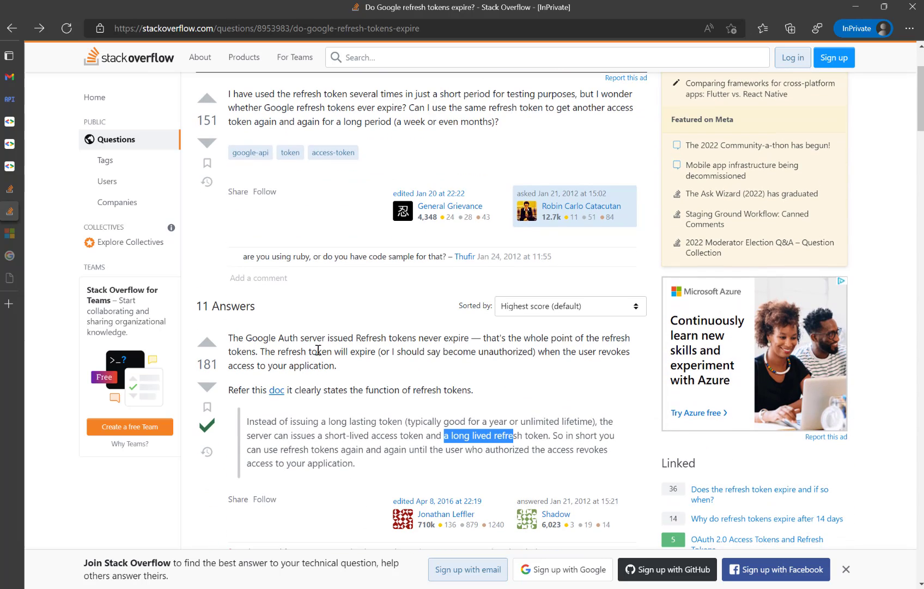
left_click_drag(355, 338, 437, 335)
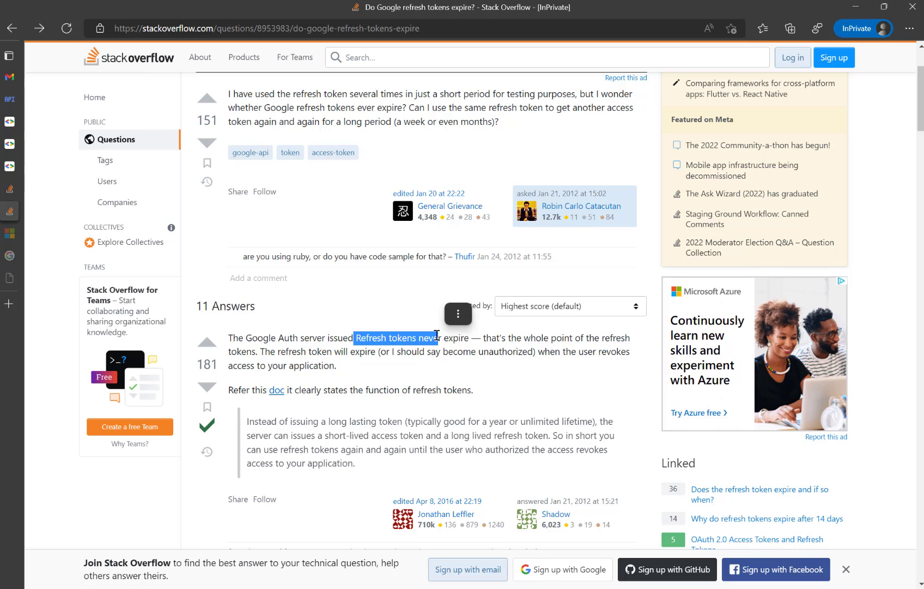
left_click(9, 99)
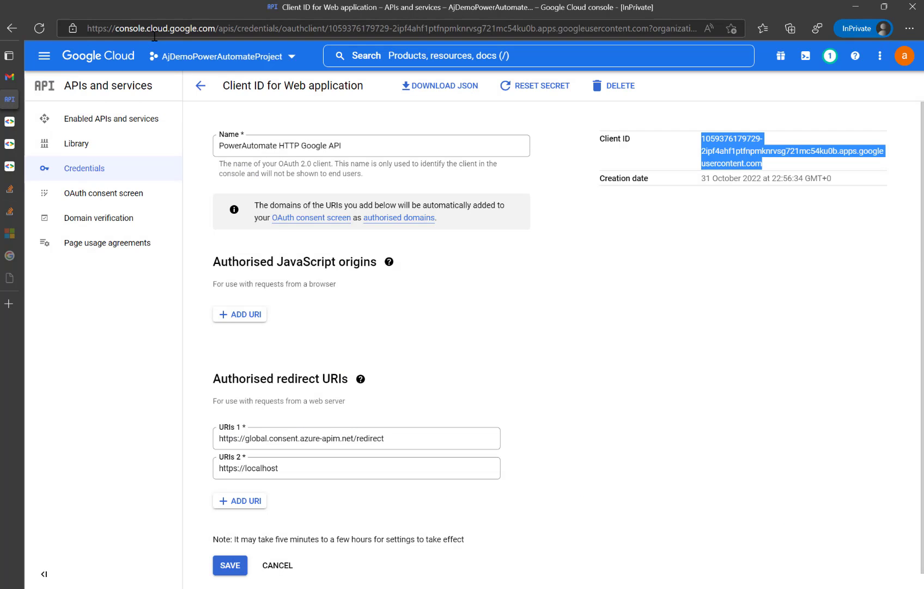